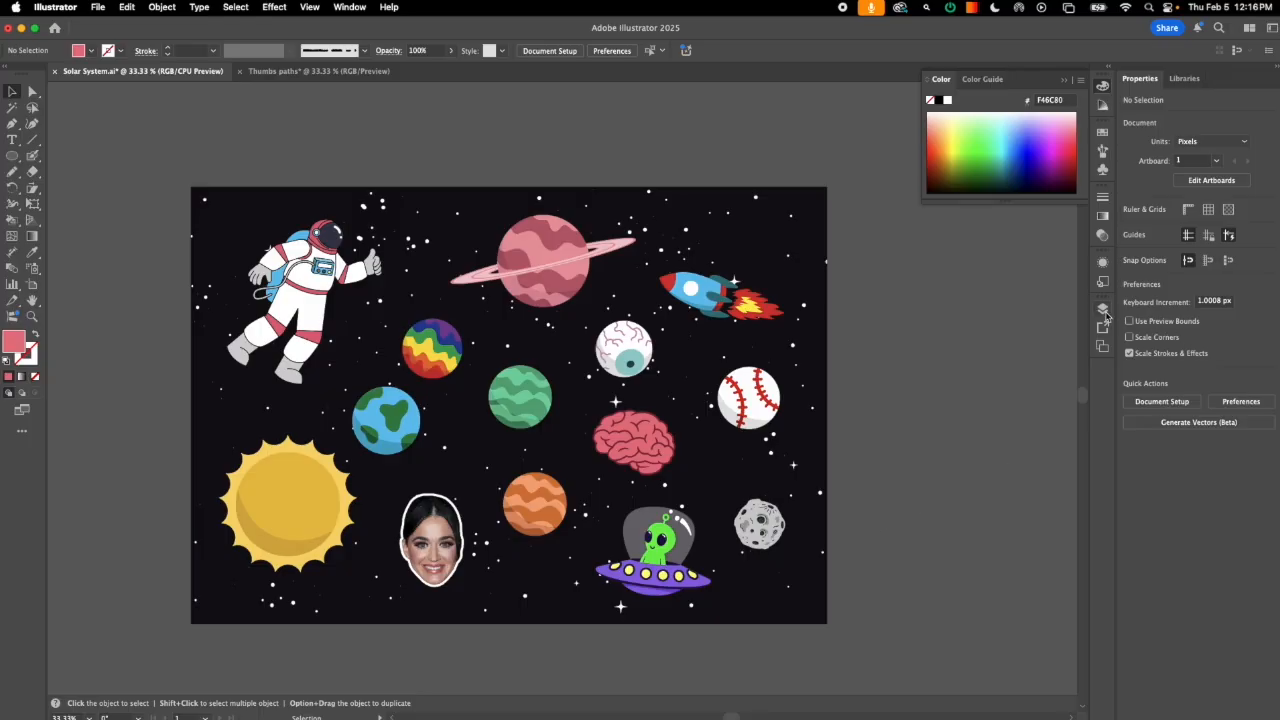
Examine the solar system artwork's layer list, toggling the visibility of the comet and UFO layers off and back on.
click(1103, 309)
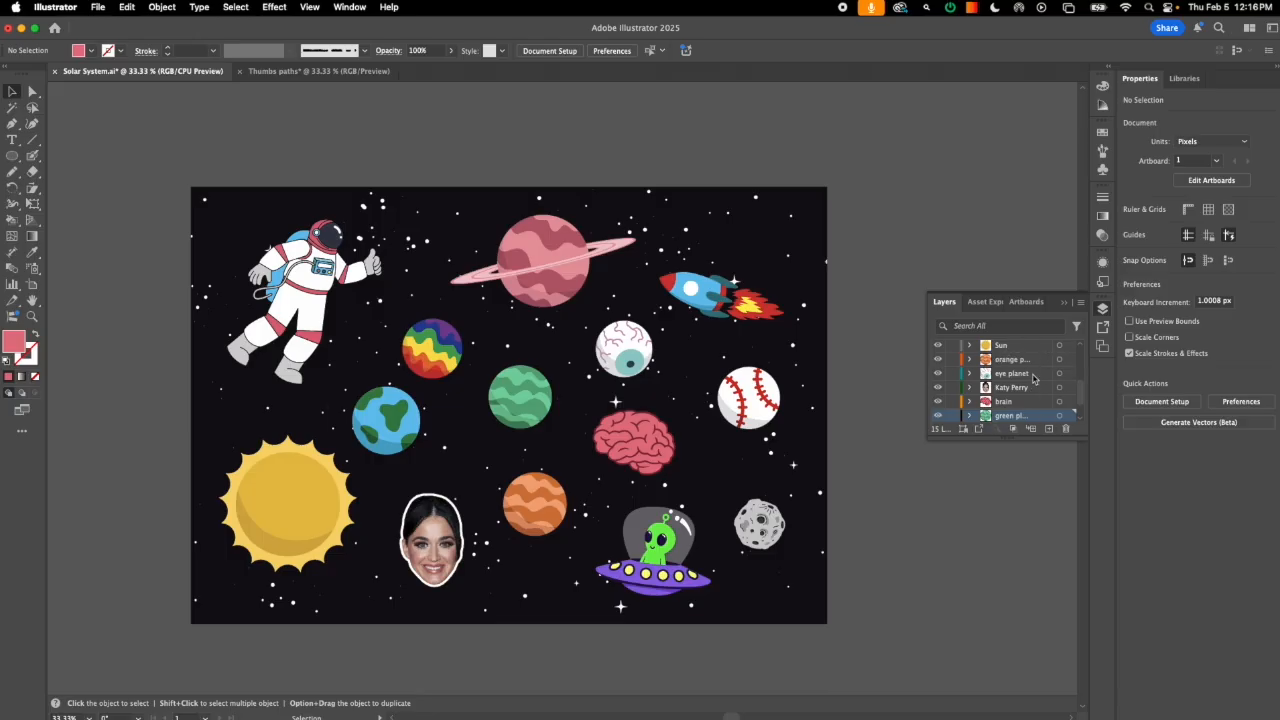
scroll(1017, 389, down, 2)
scroll(1017, 389, up, 5)
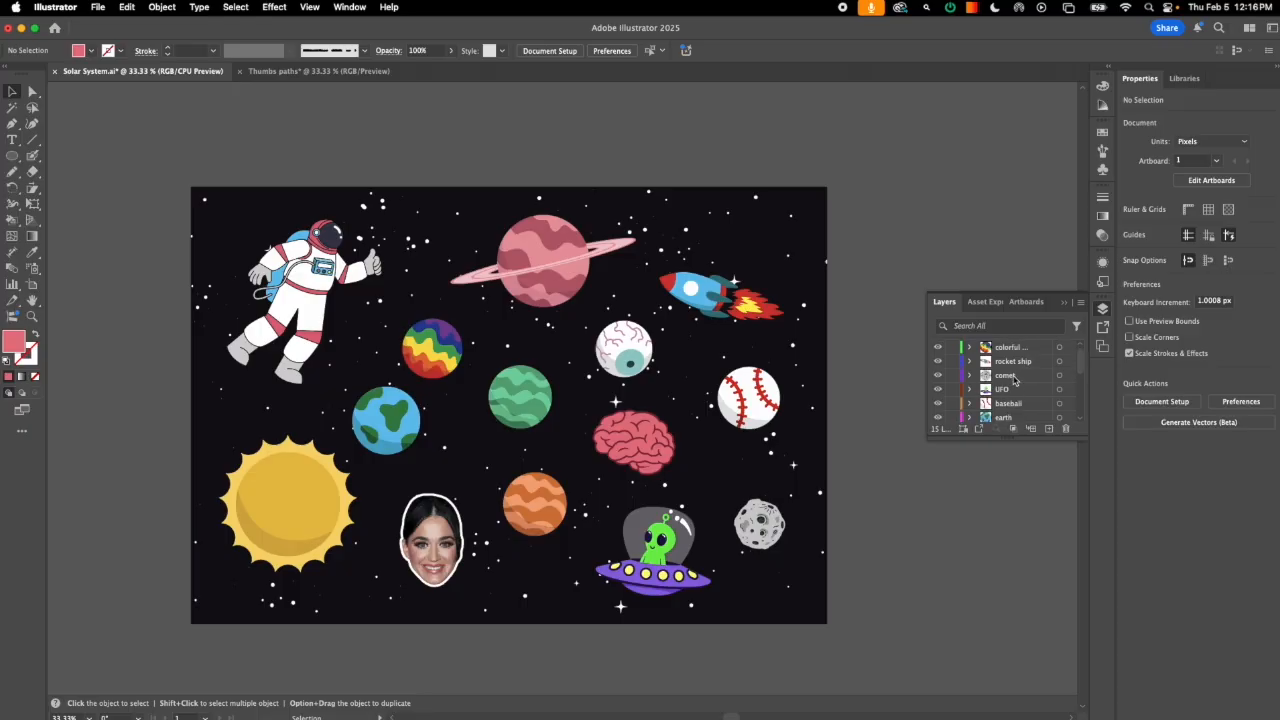
click(1006, 376)
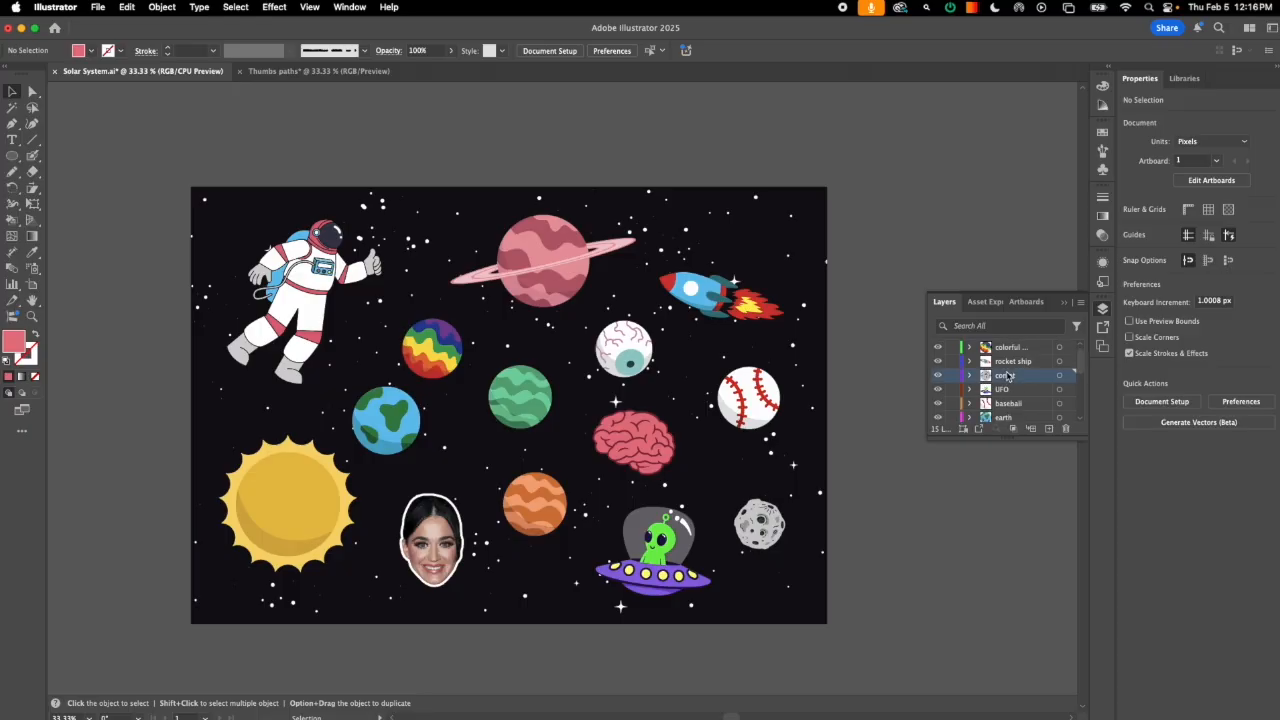
click(938, 376)
click(937, 377)
click(938, 389)
click(938, 389)
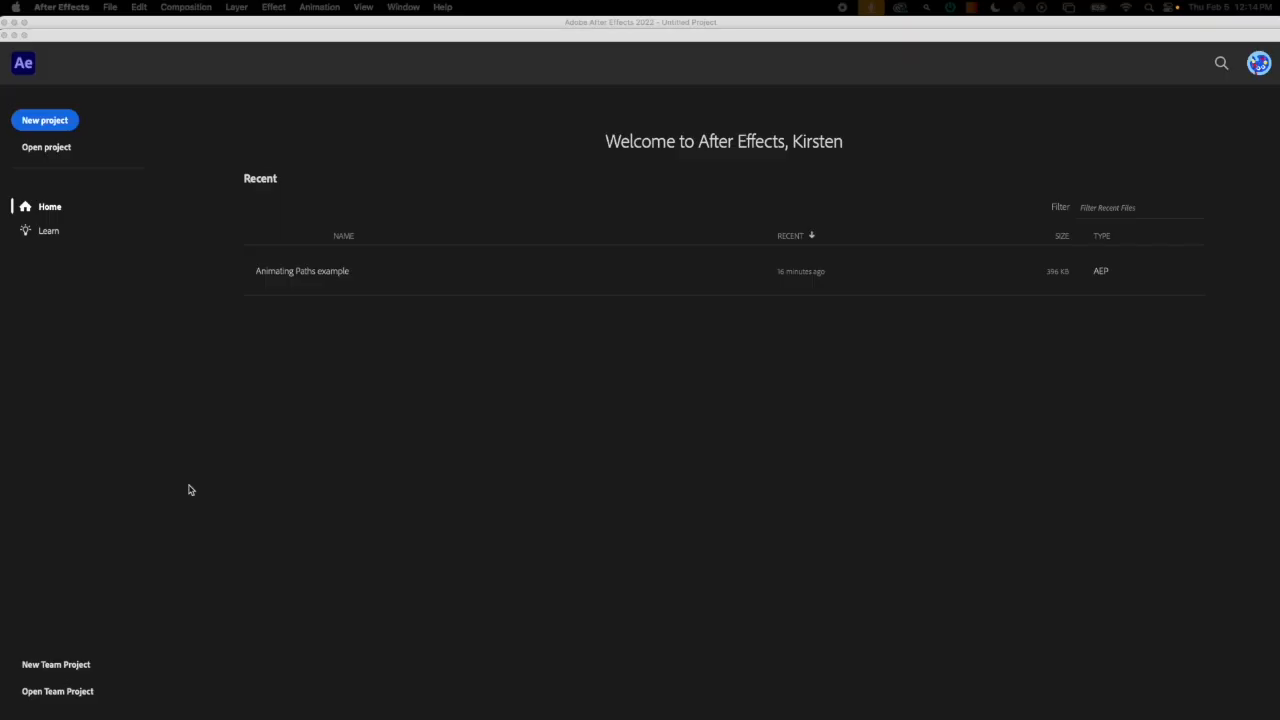
In After Effects, start a new project and create a 30-second composition with the HDTV 1080 29.97 preset at 1920 × 1080 px.
click(44, 121)
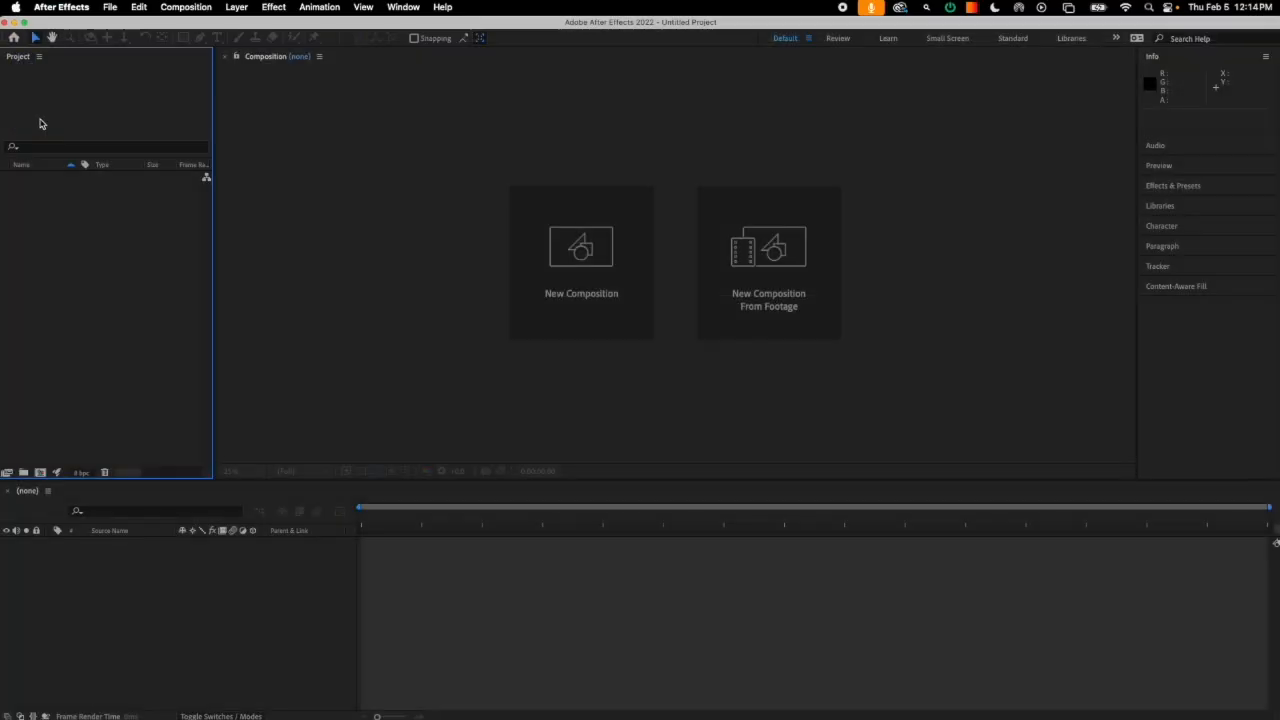
click(546, 288)
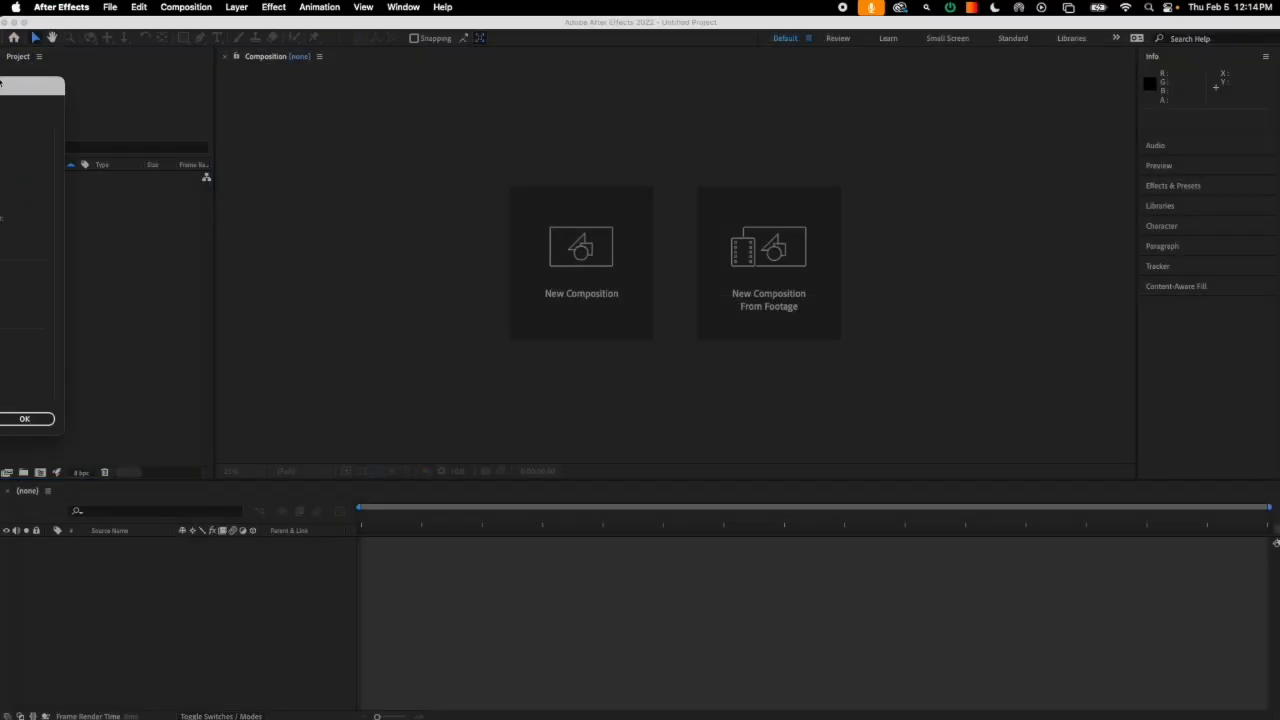
drag(18, 95, 794, 181)
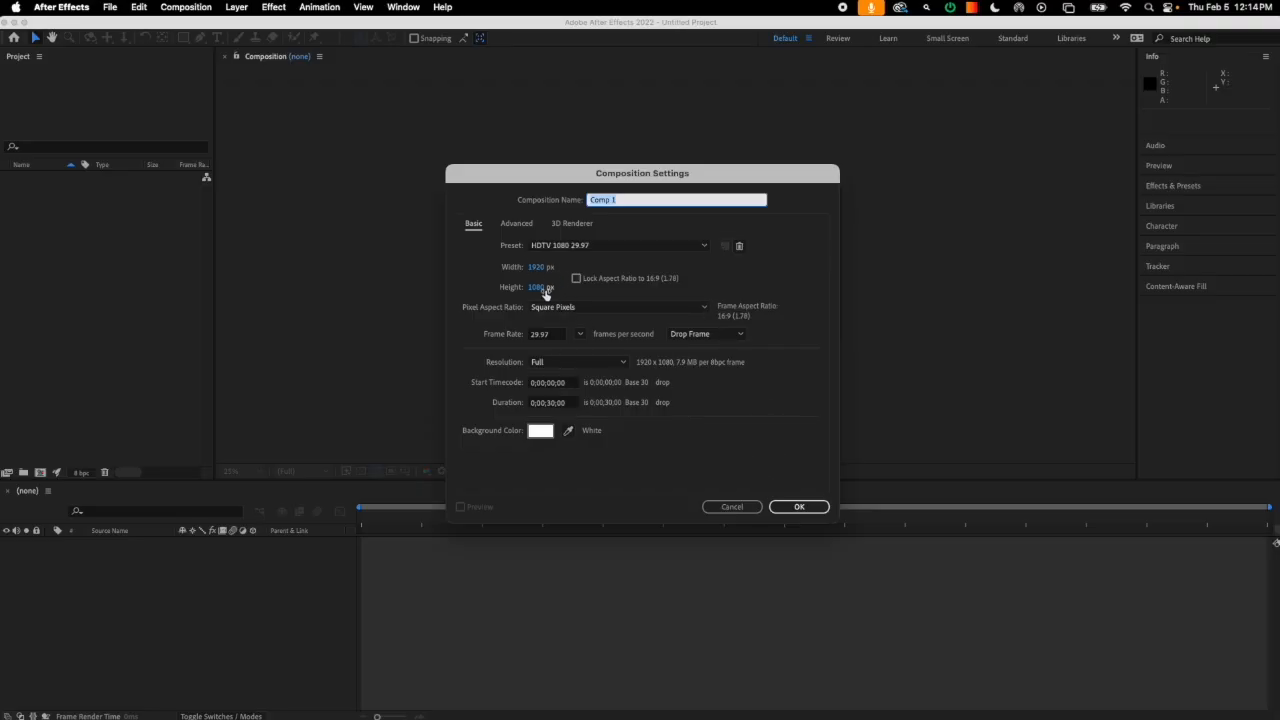
click(799, 506)
Choose Solar System.ai in the Downloads folder as the file to import.
click(109, 7)
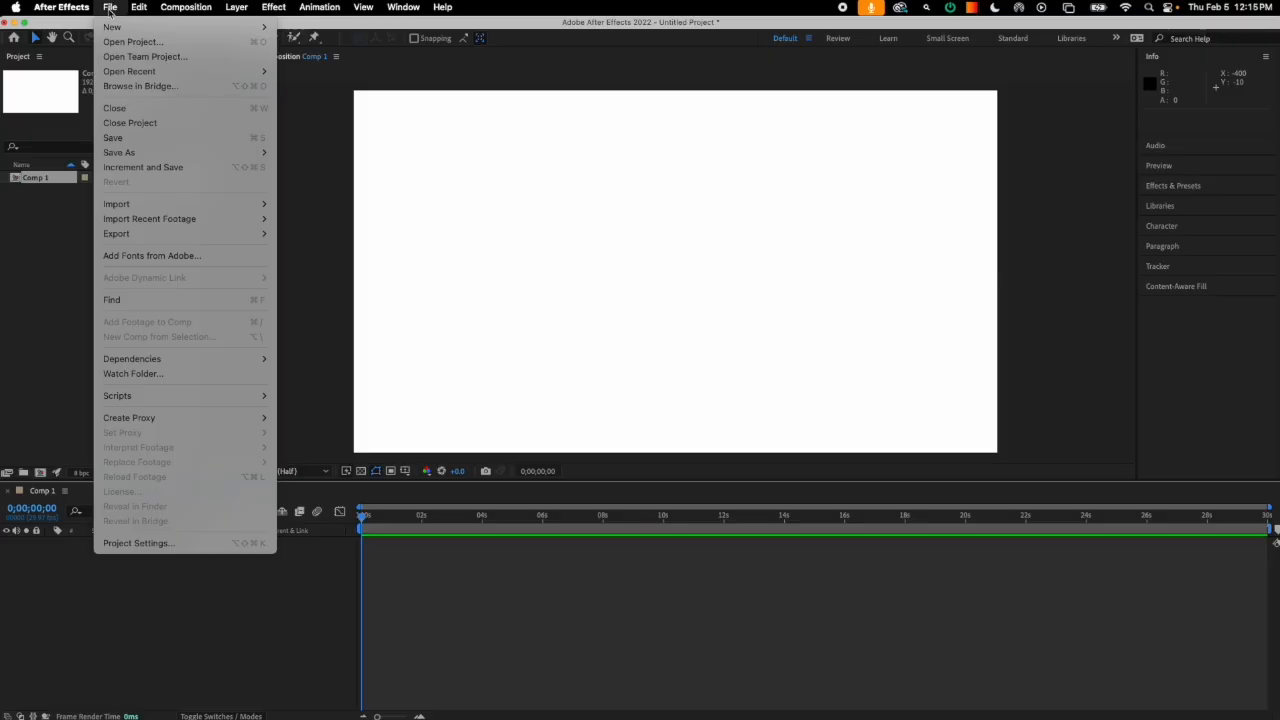
mouse_move(142, 205)
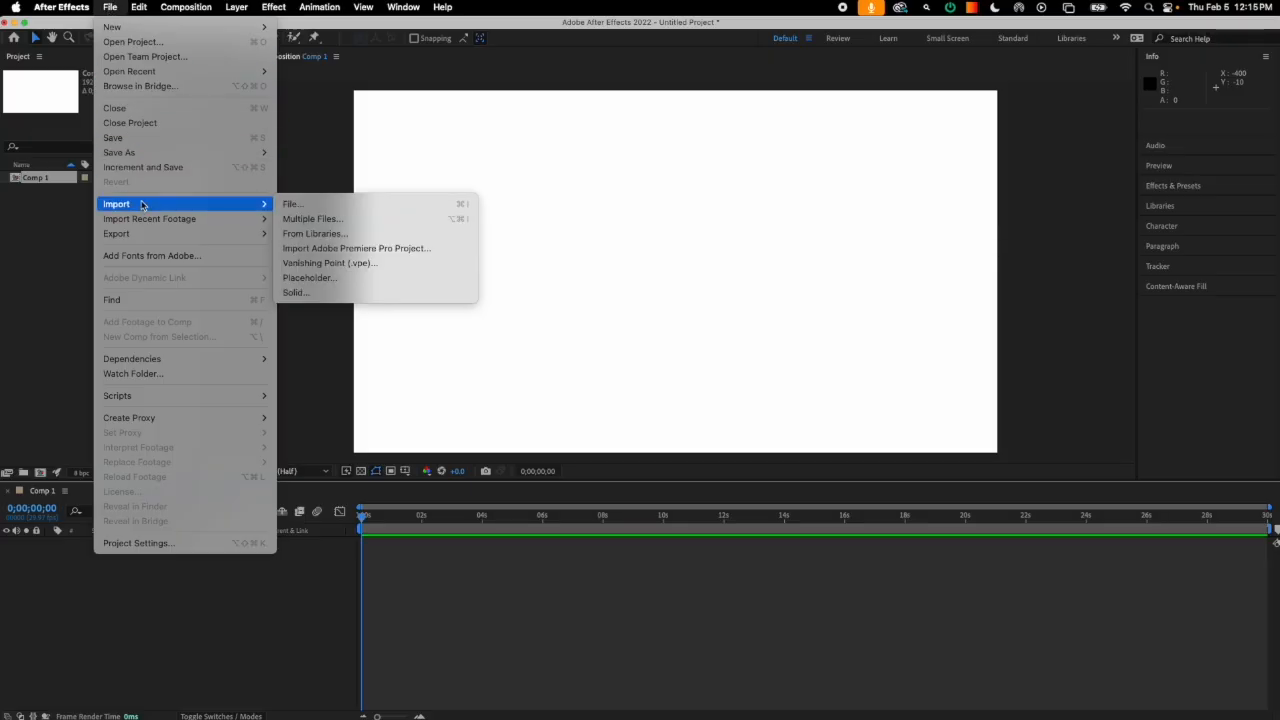
click(326, 205)
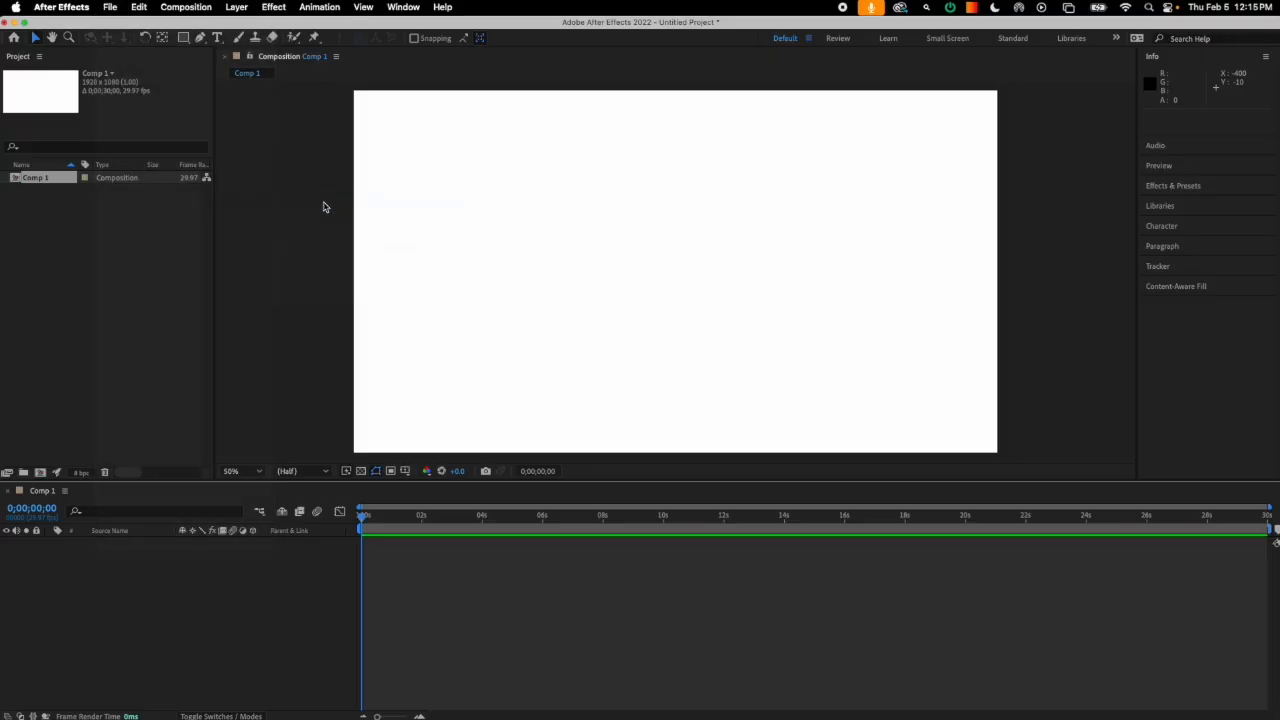
click(509, 128)
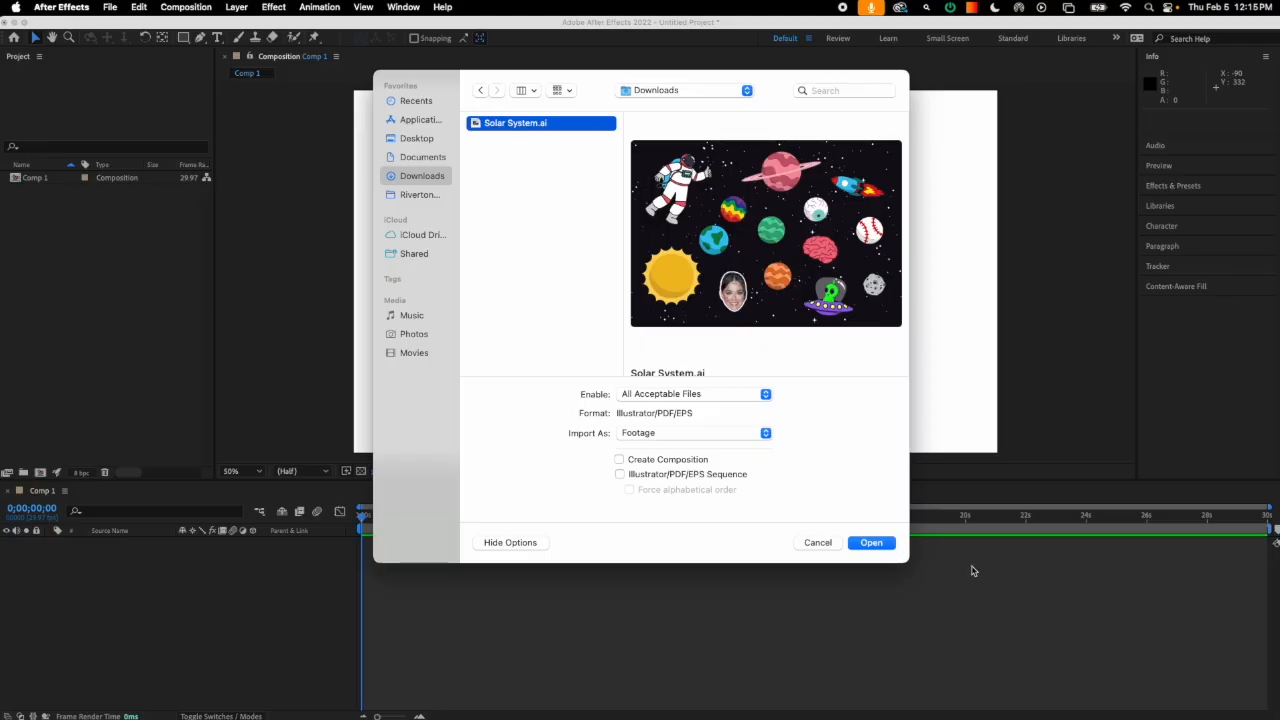
click(871, 543)
Import the Illustrator file with the import kind Composition and footage dimensions set to Layer Size.
click(556, 172)
click(530, 185)
click(556, 171)
click(530, 200)
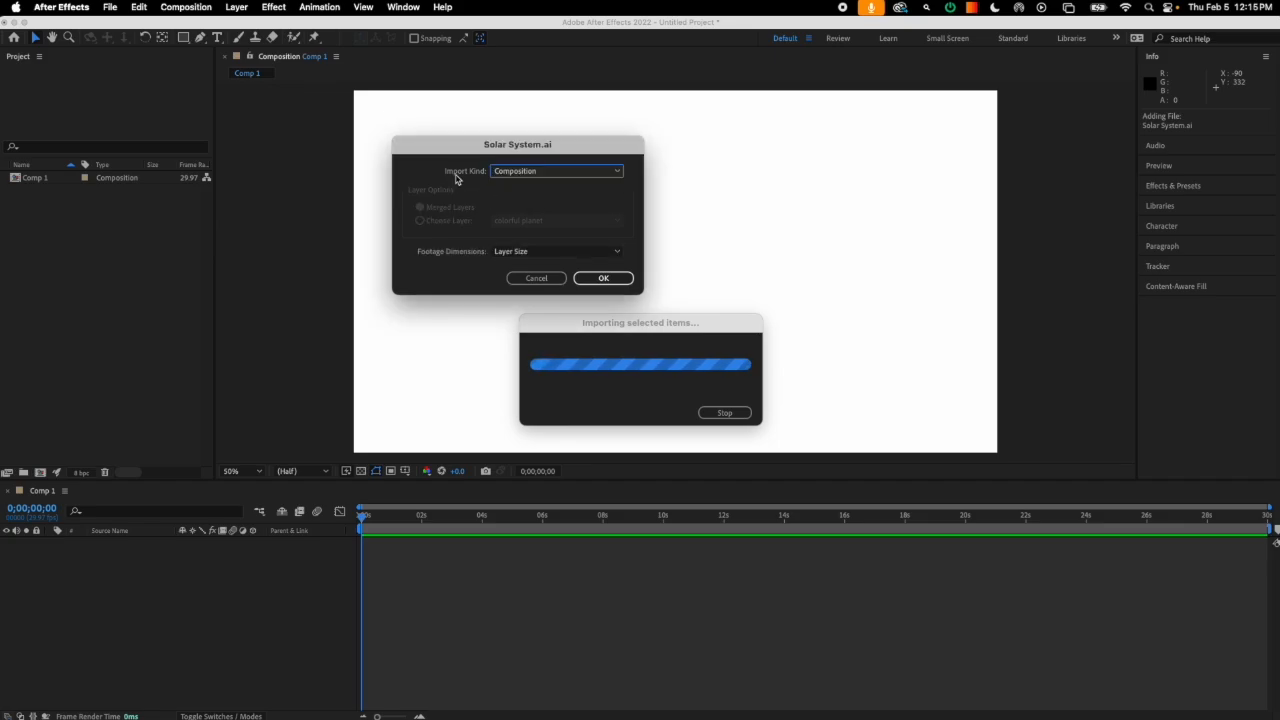
click(534, 174)
click(529, 202)
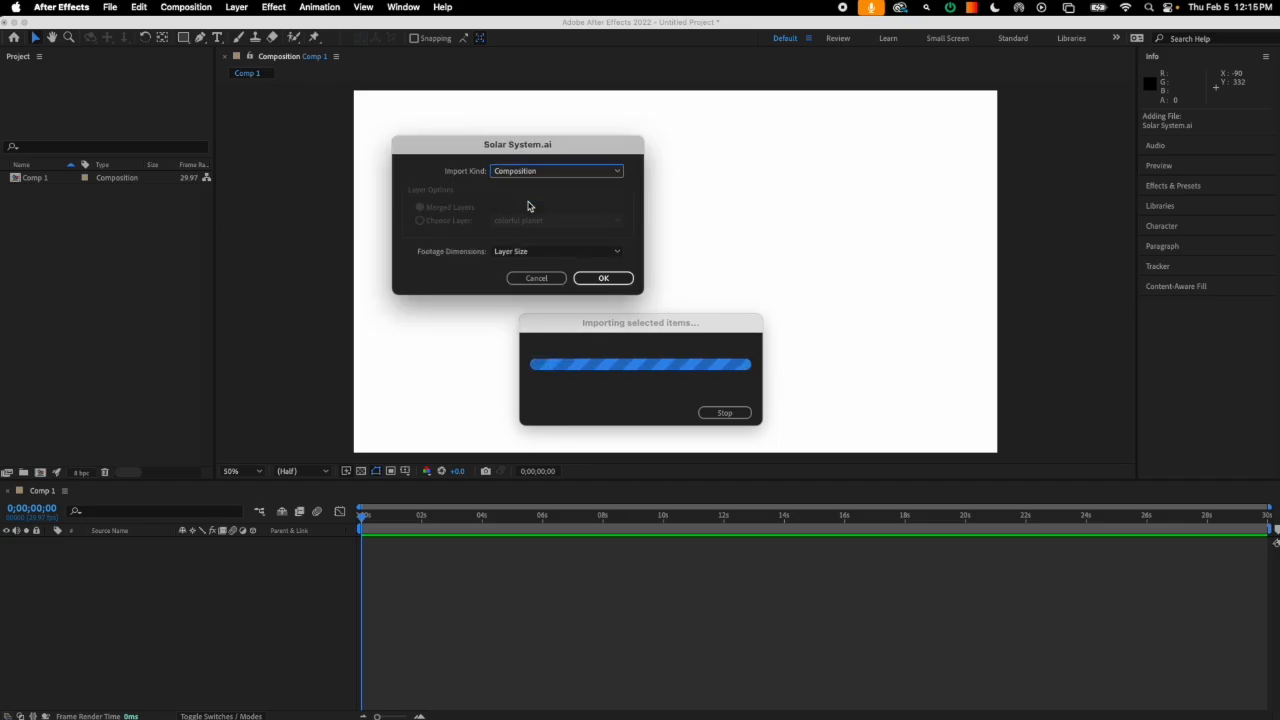
click(556, 252)
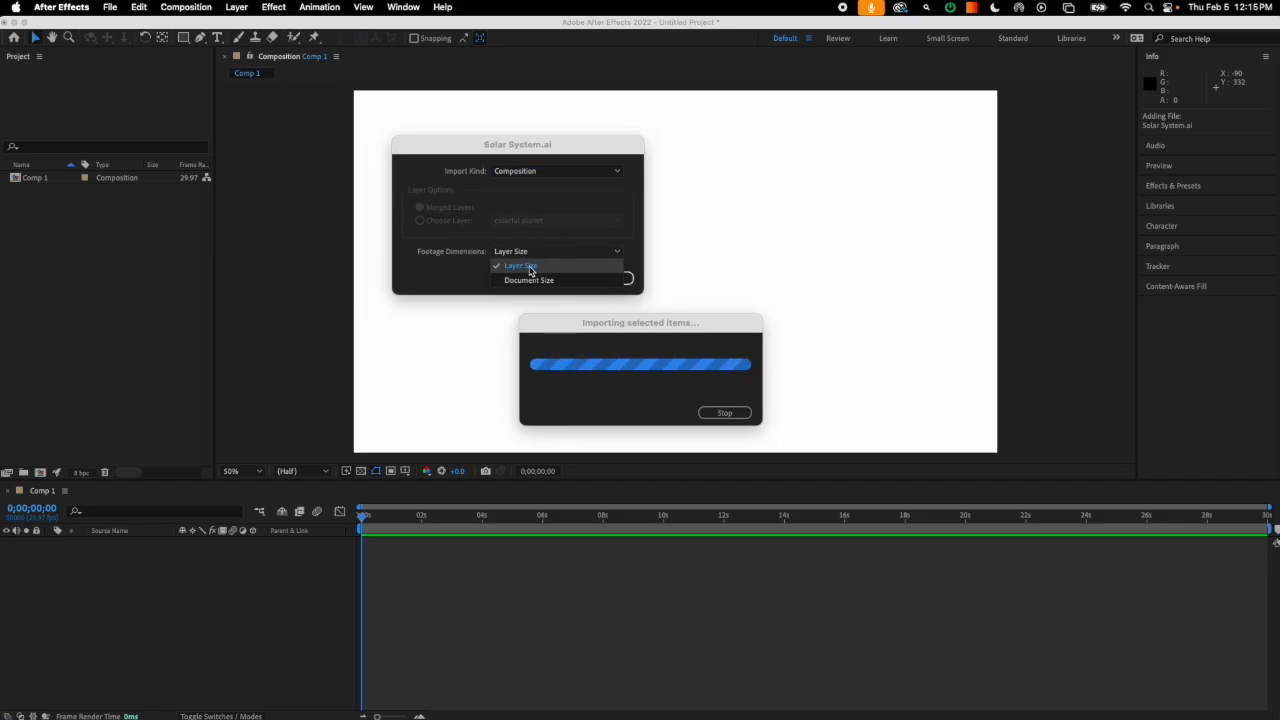
click(530, 267)
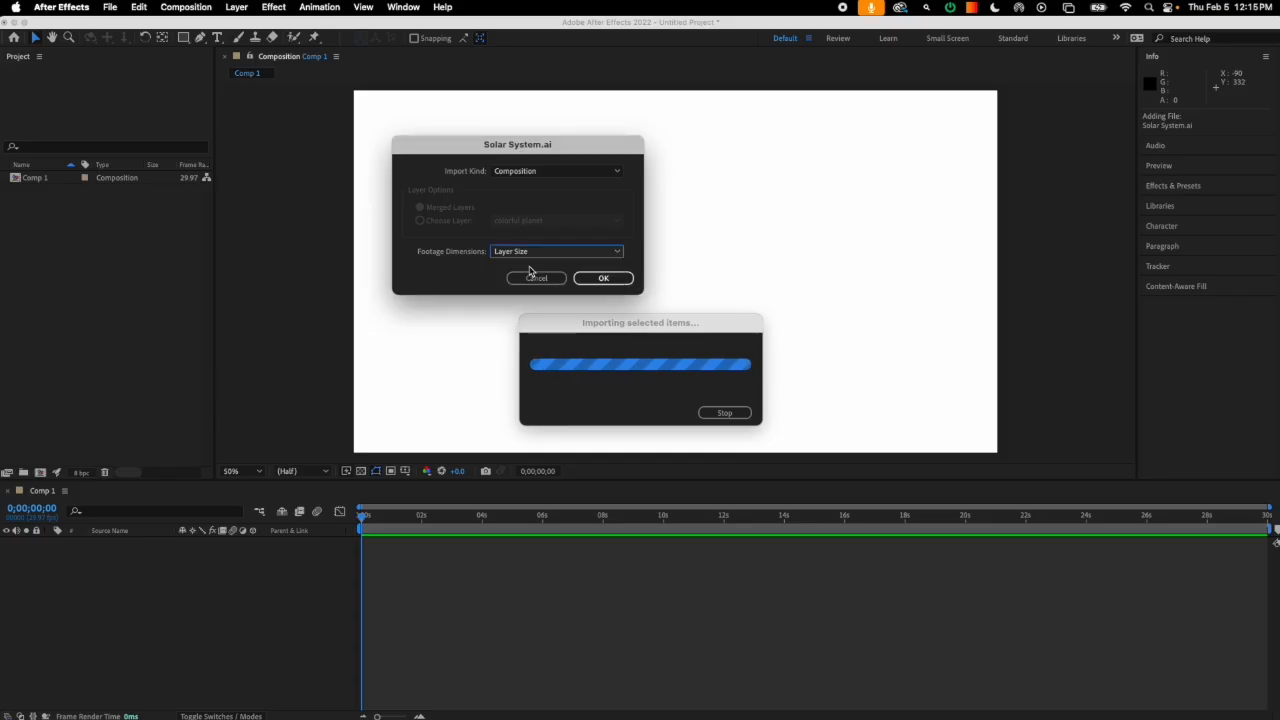
click(603, 280)
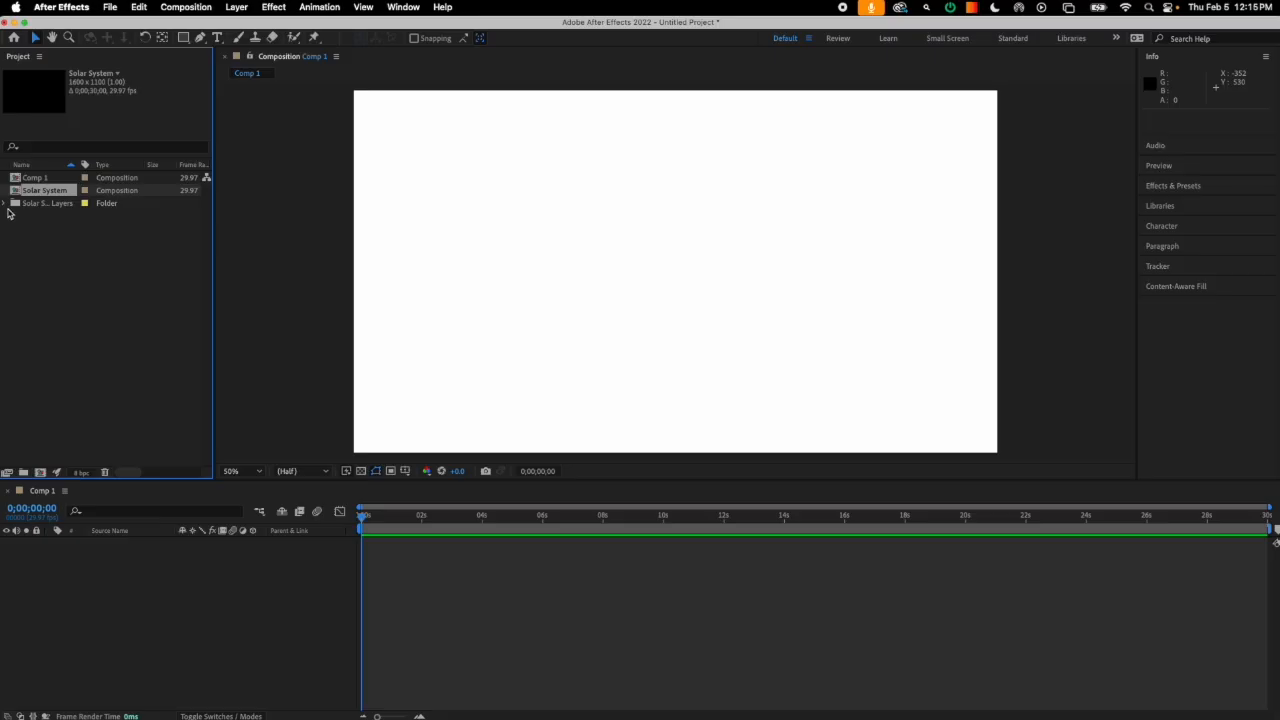
Expand the Solar System Layers folder and preview its individual artwork items, from the astronaut through the UFO.
click(5, 204)
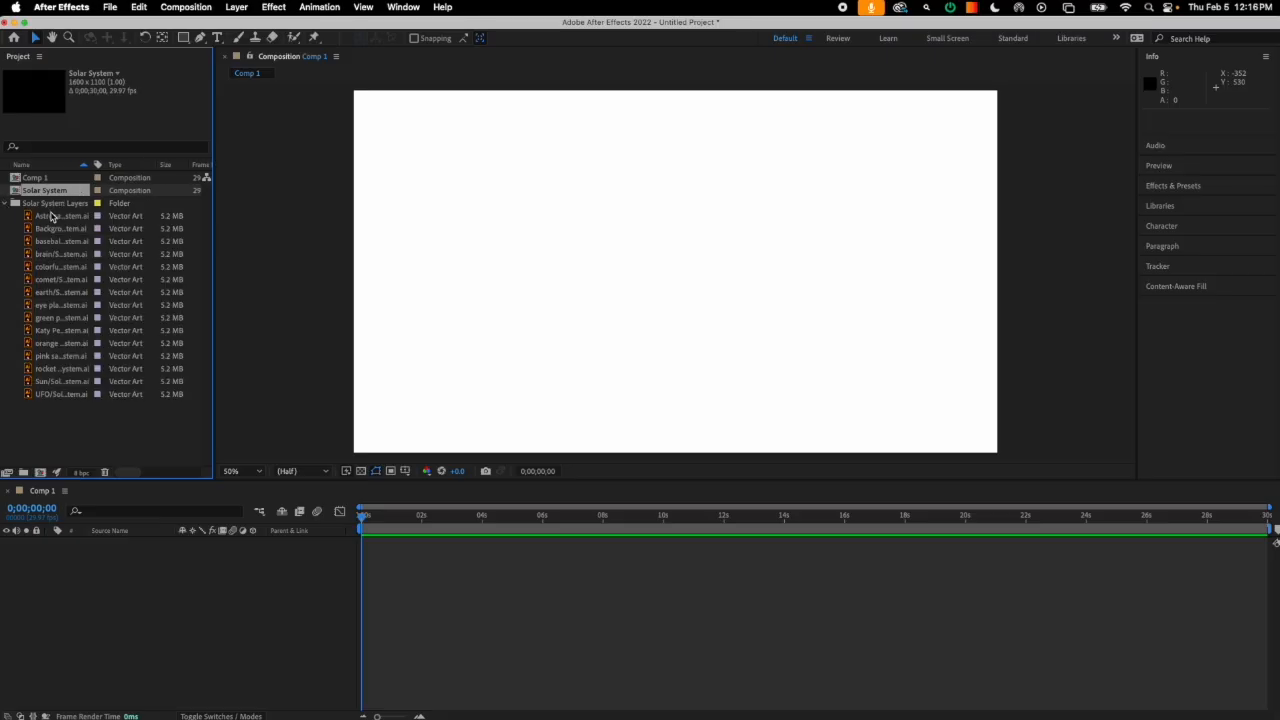
click(57, 216)
click(62, 229)
click(68, 242)
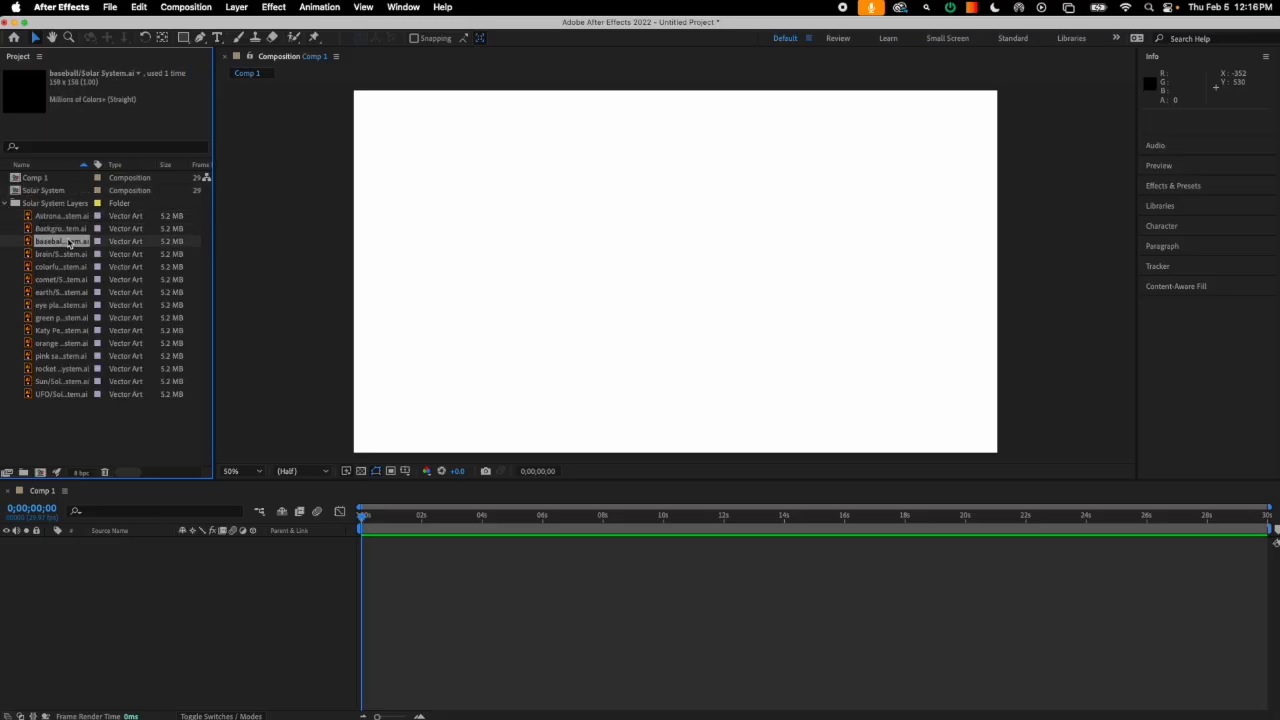
click(72, 255)
click(73, 267)
click(76, 292)
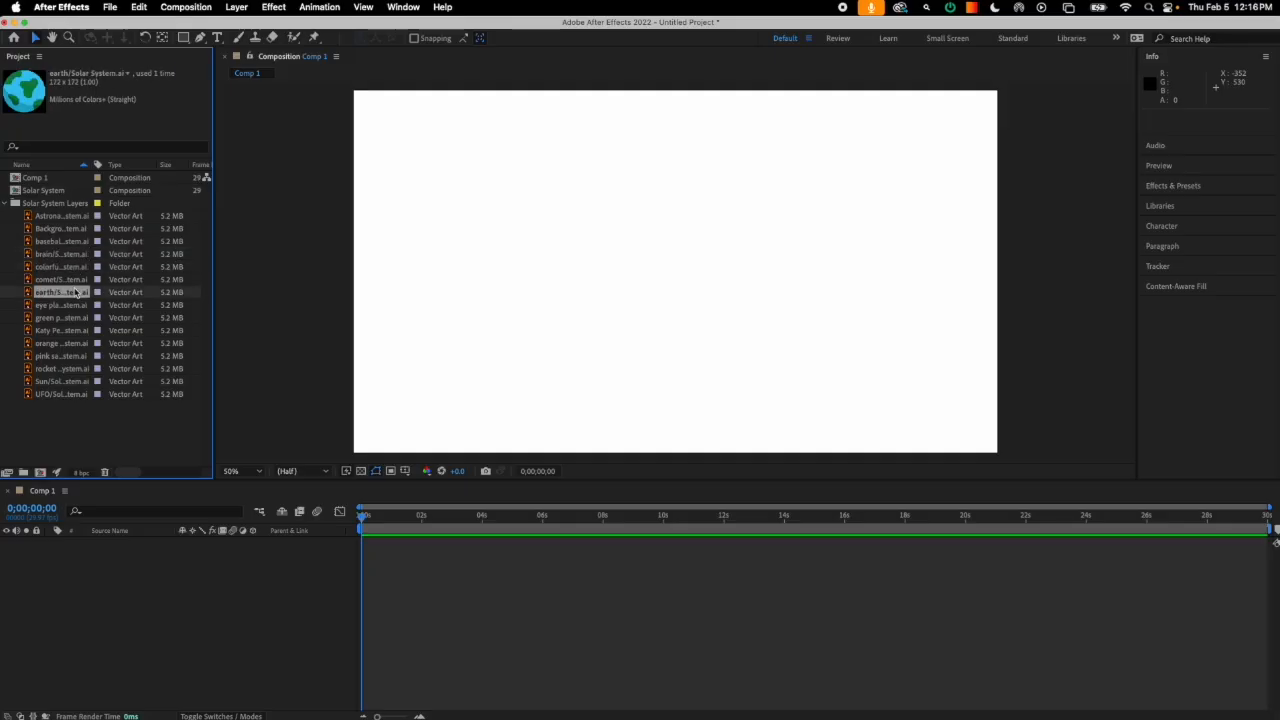
click(77, 305)
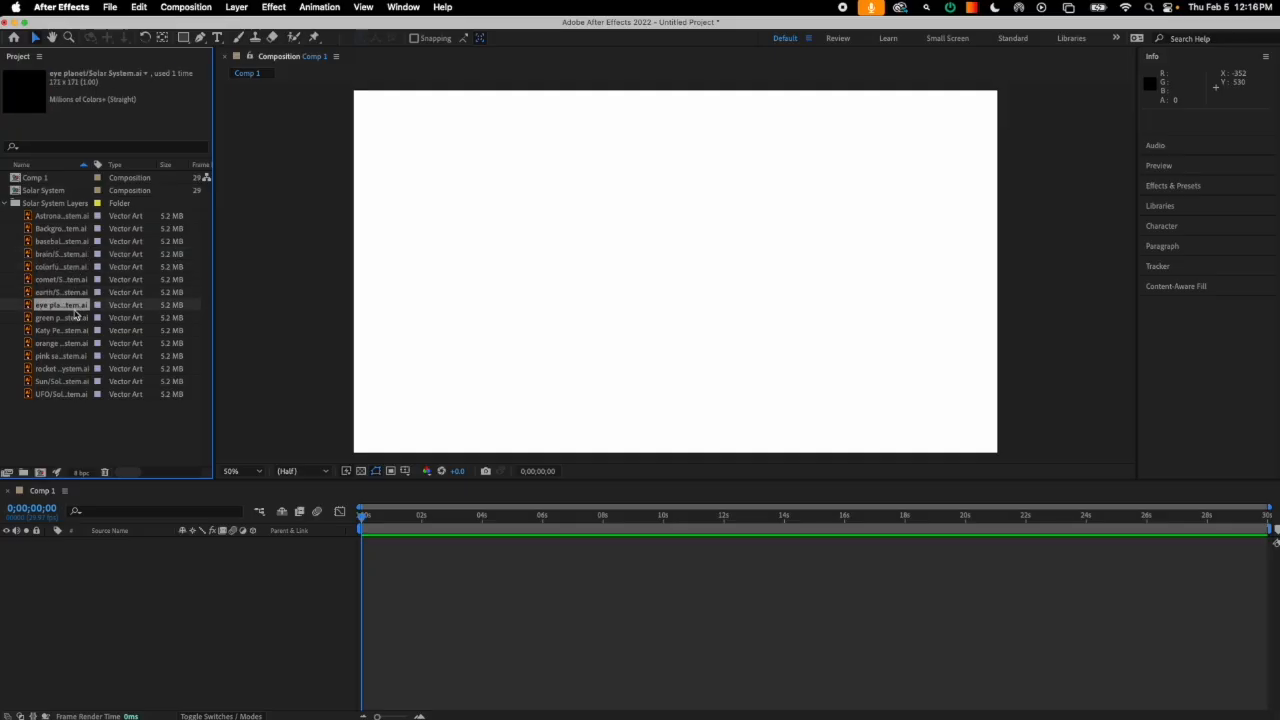
click(77, 330)
click(62, 394)
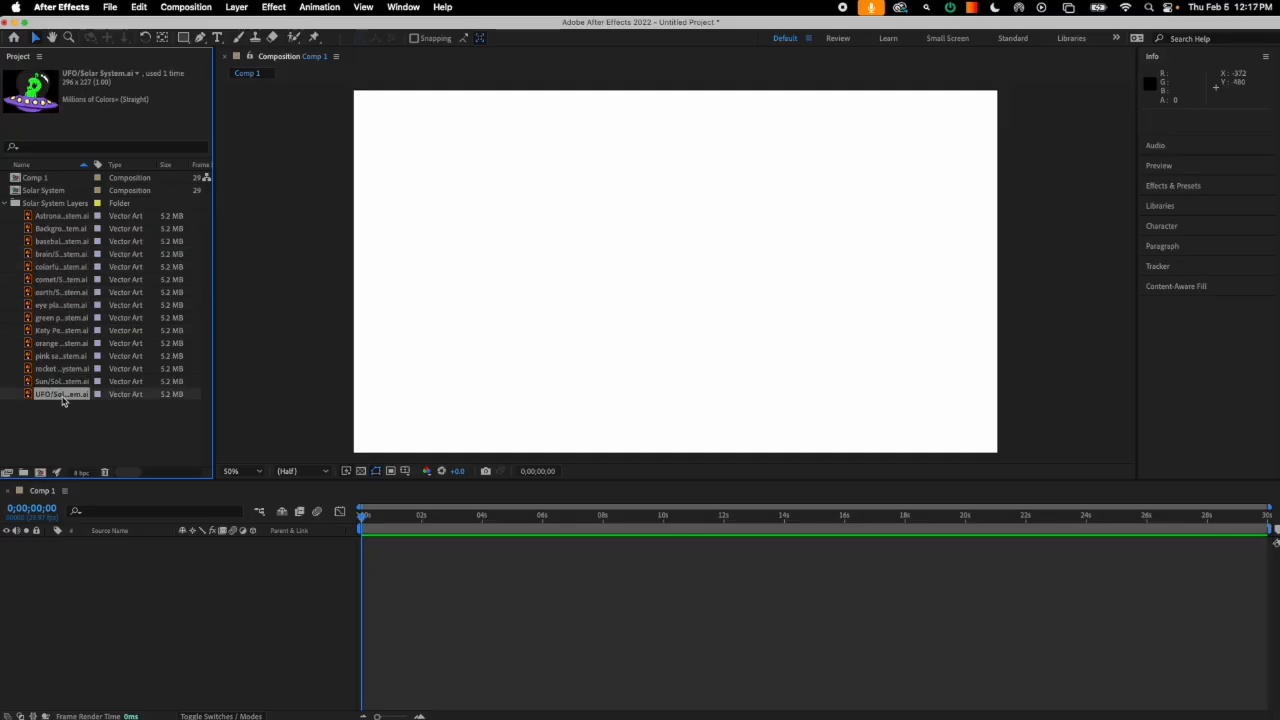
Add the Background artwork to Comp 1 and scale it up to about 125% so it covers the whole frame.
click(55, 230)
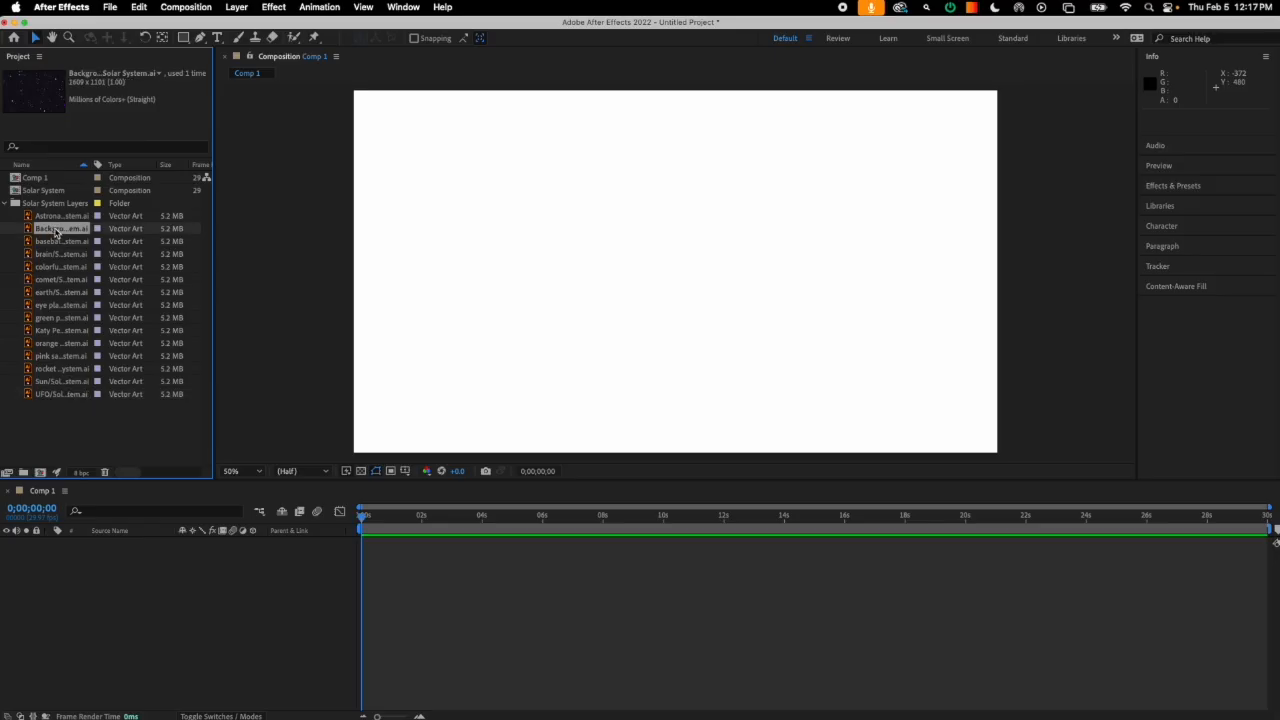
drag(57, 233, 218, 572)
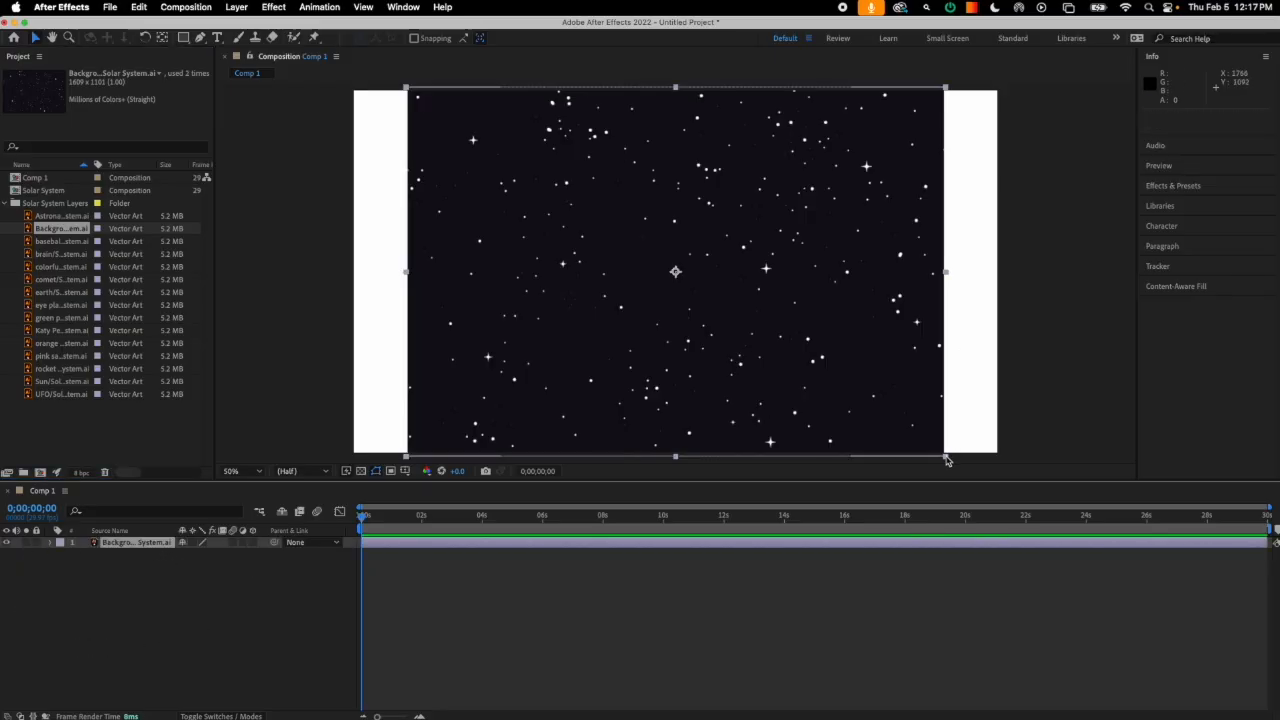
drag(947, 460, 1000, 470)
drag(1002, 419, 1013, 424)
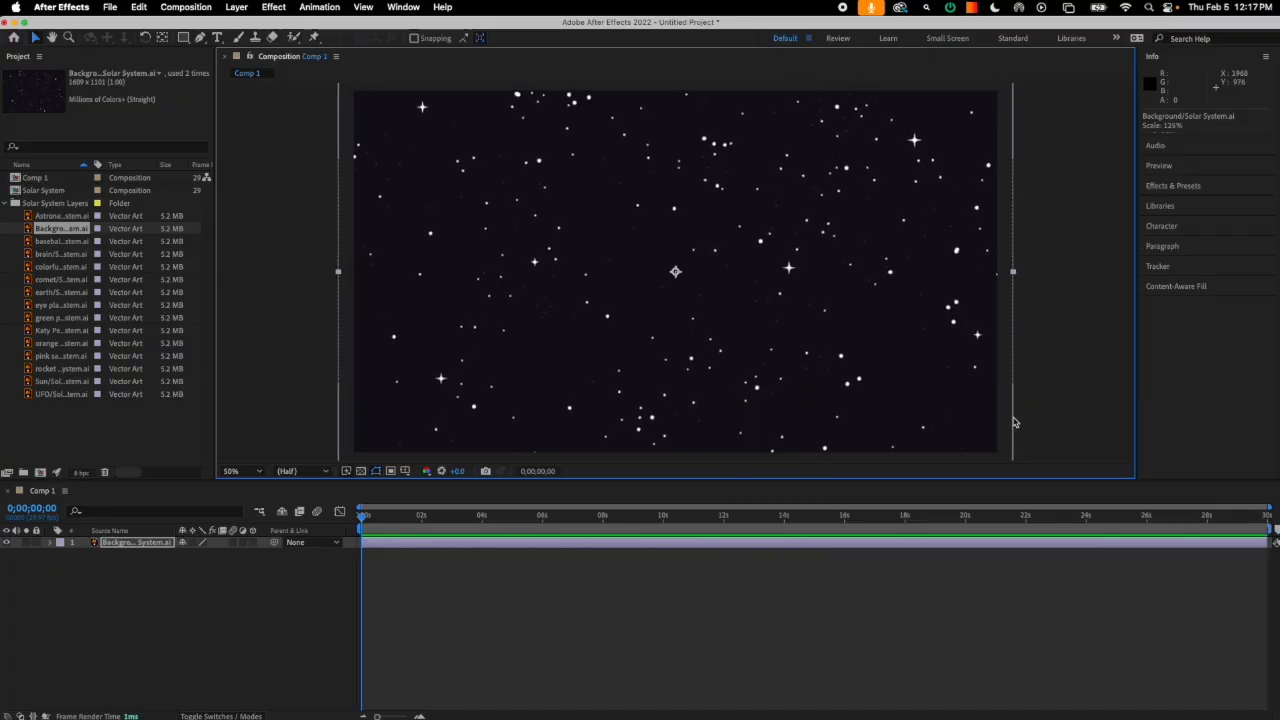
click(1057, 385)
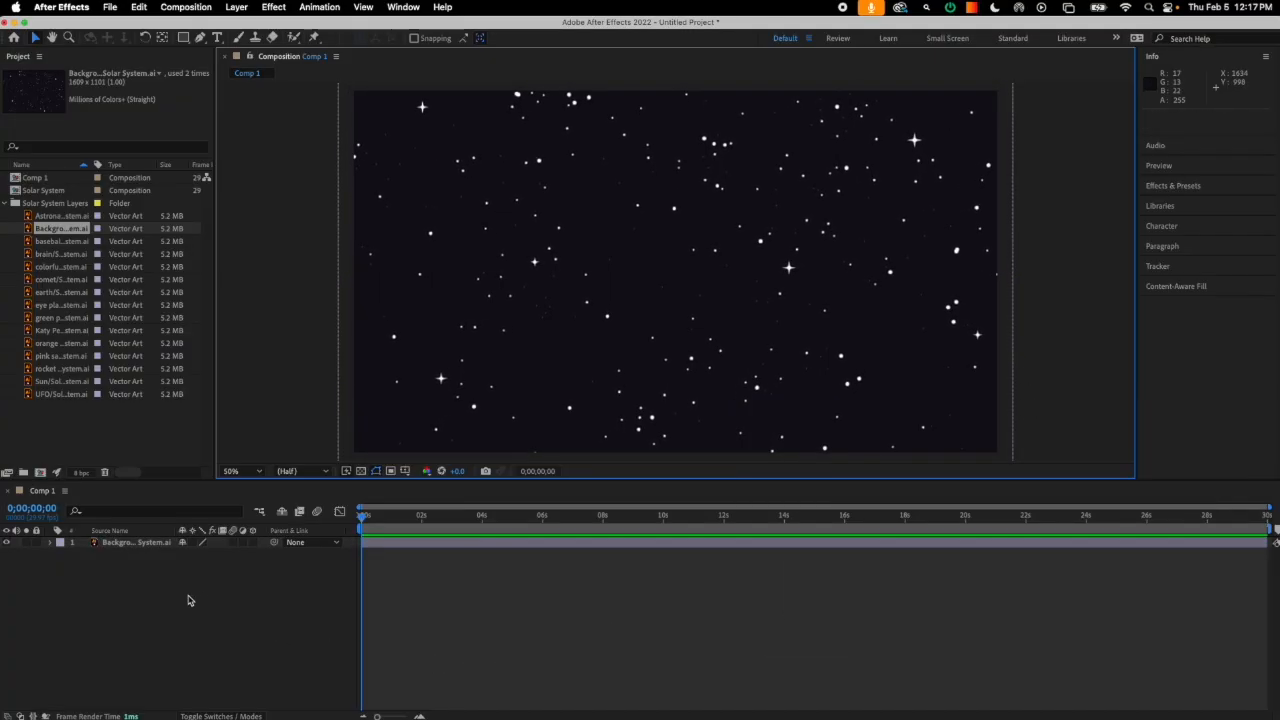
Shift the starry background slightly downward in the frame and lock its layer.
drag(614, 238, 616, 260)
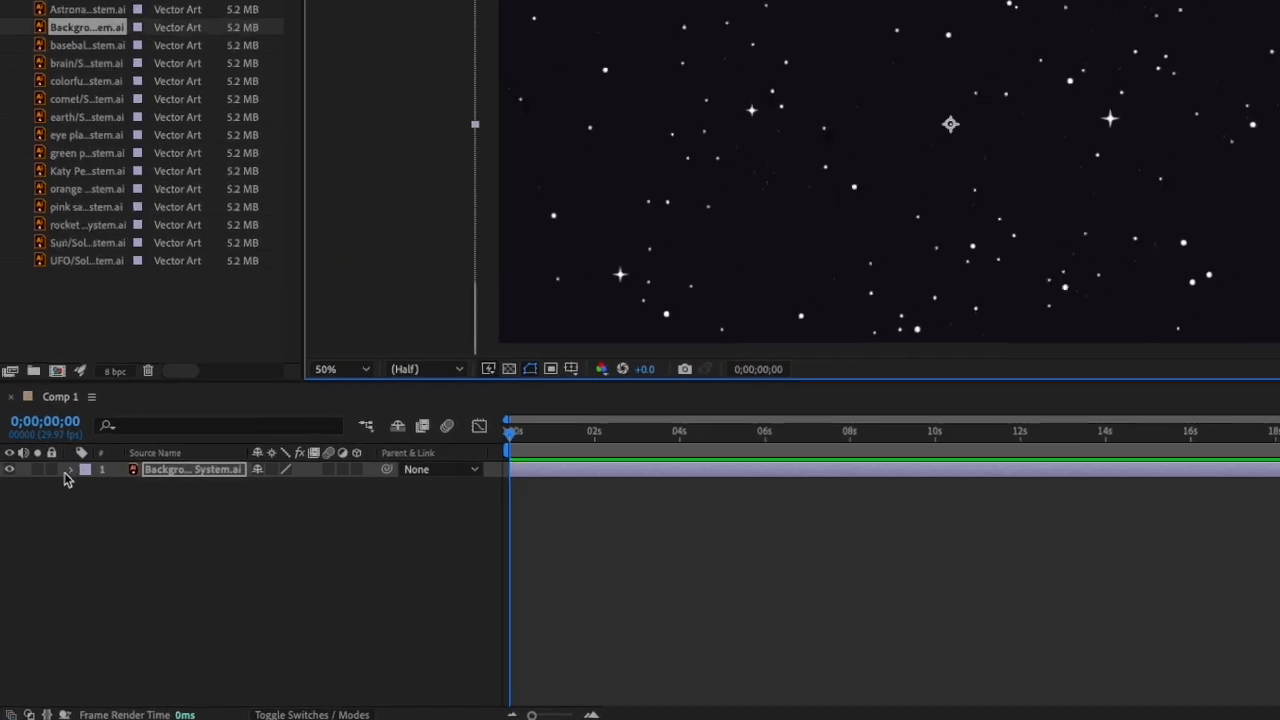
click(51, 469)
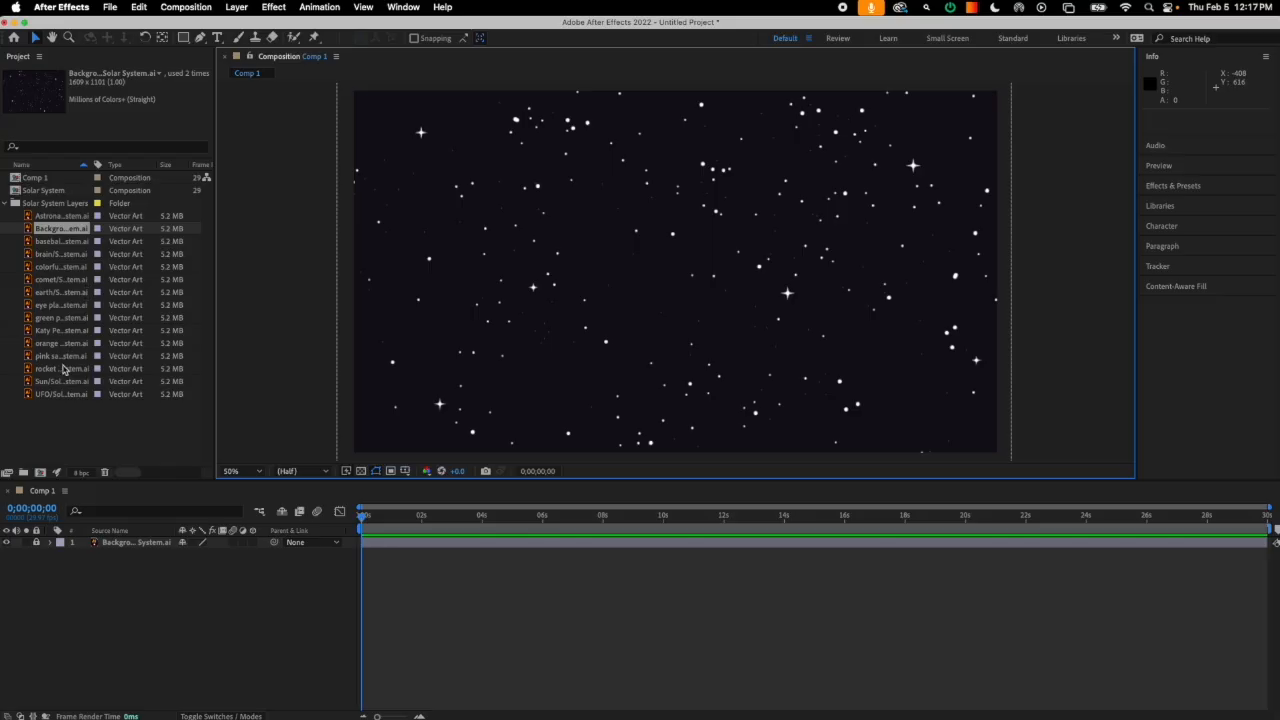
Add the Sun artwork above the background layer and place it near the frame's center, at about 950, 553.
click(62, 381)
drag(52, 387, 133, 538)
drag(667, 303, 673, 309)
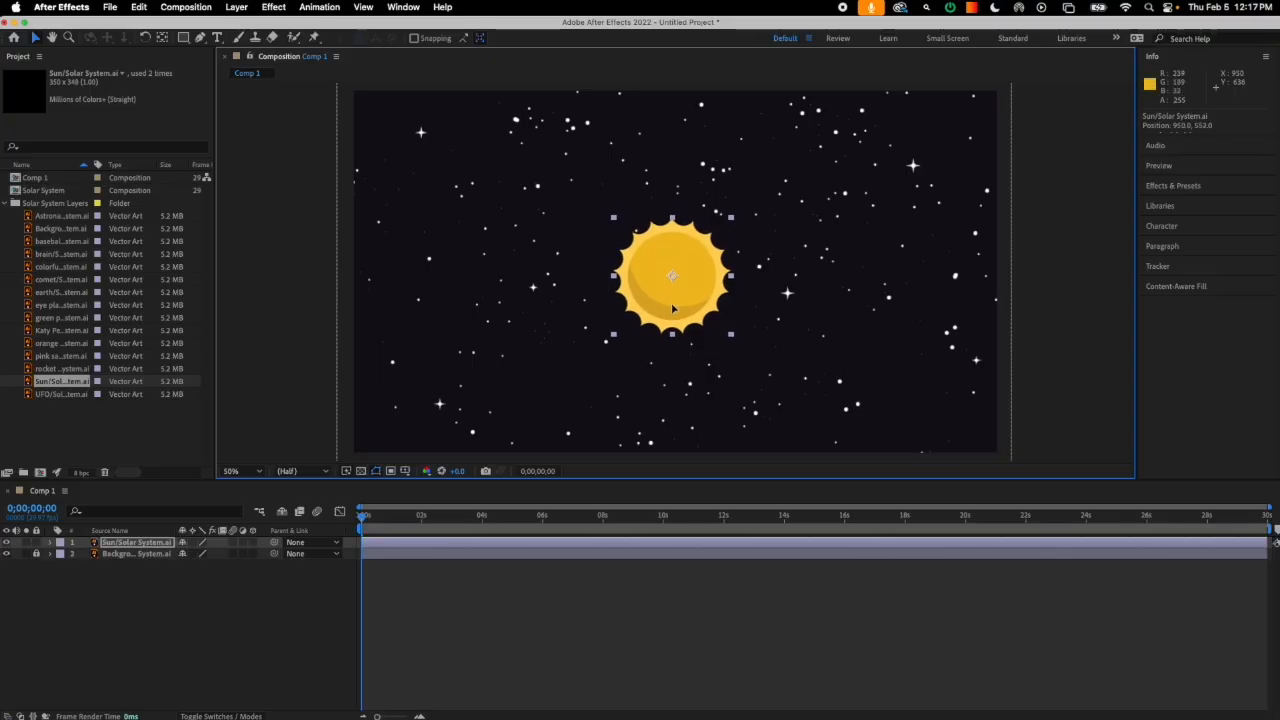
click(313, 453)
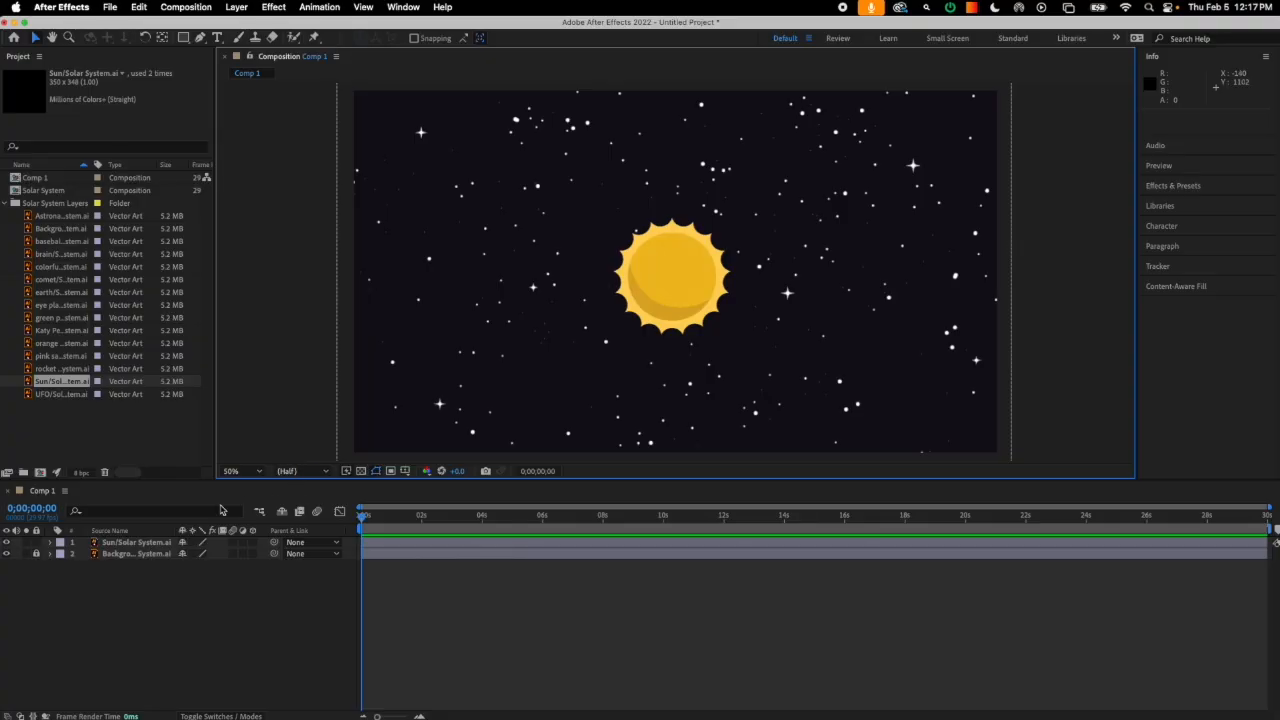
Add the rocket ship artwork above the Sun layer and place it to the right of the sun, at about 1488, 452.
click(60, 292)
click(46, 370)
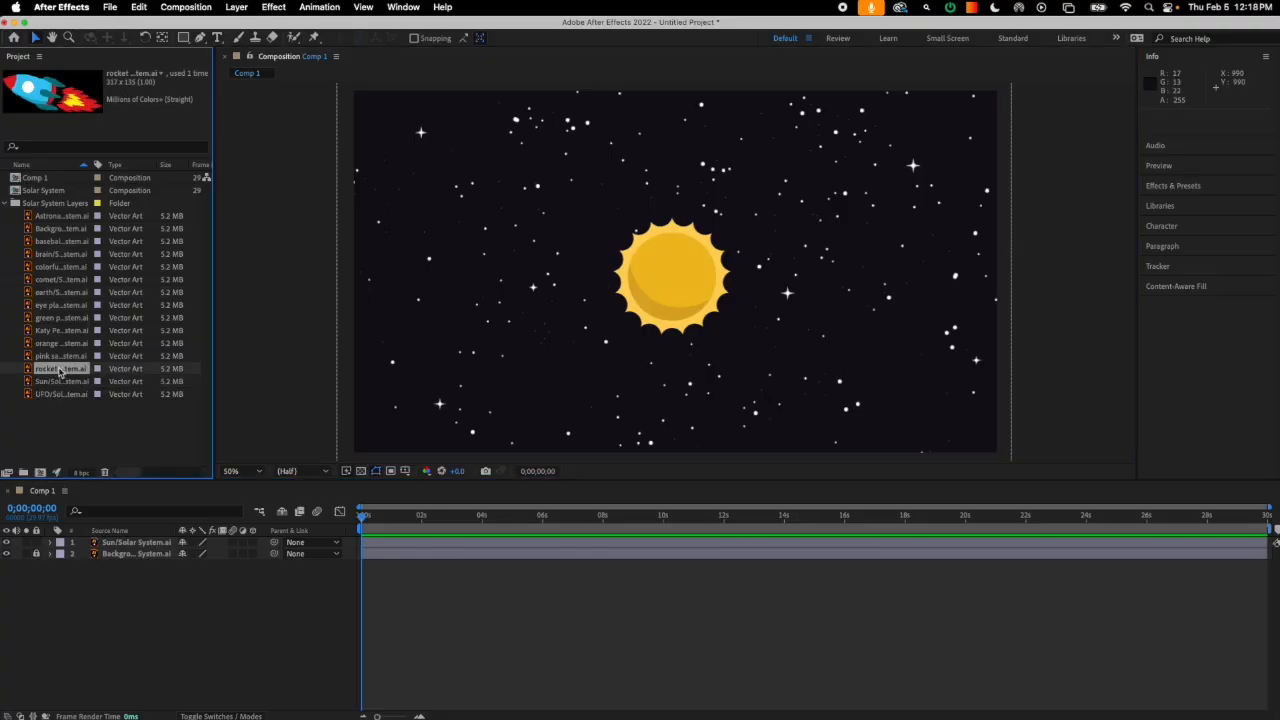
drag(60, 370, 142, 540)
drag(656, 272, 833, 262)
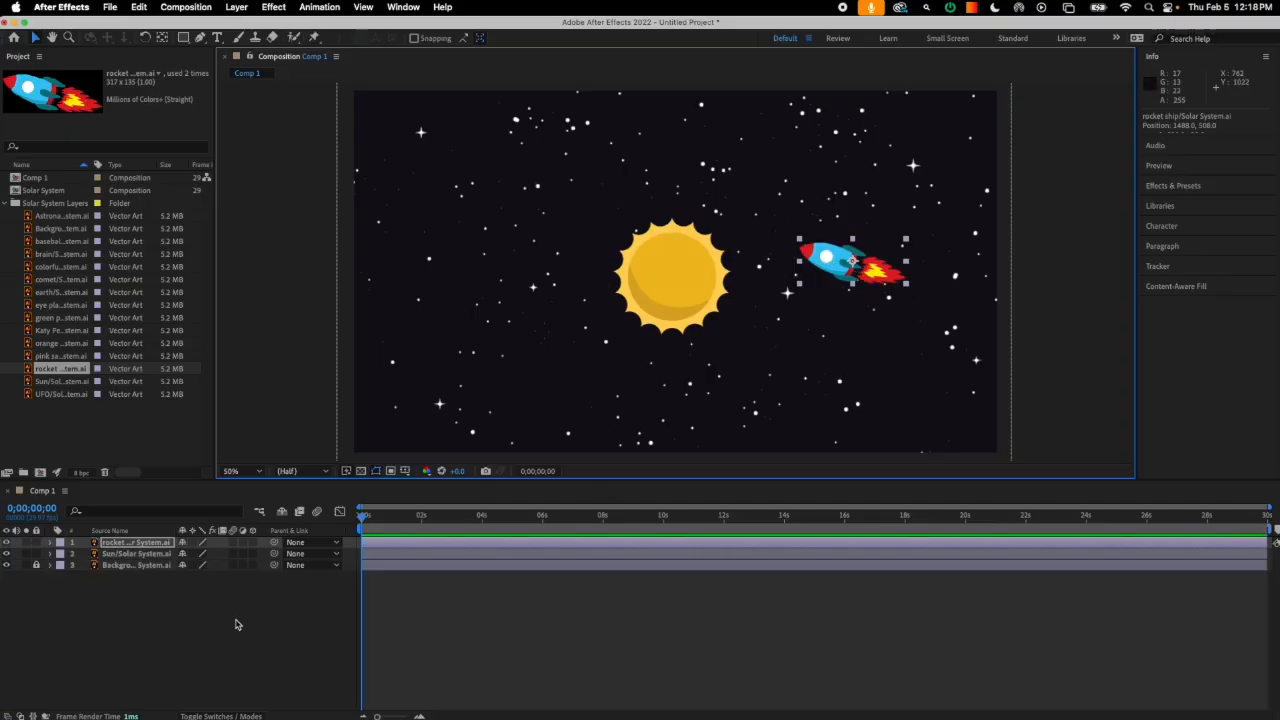
drag(840, 261, 840, 242)
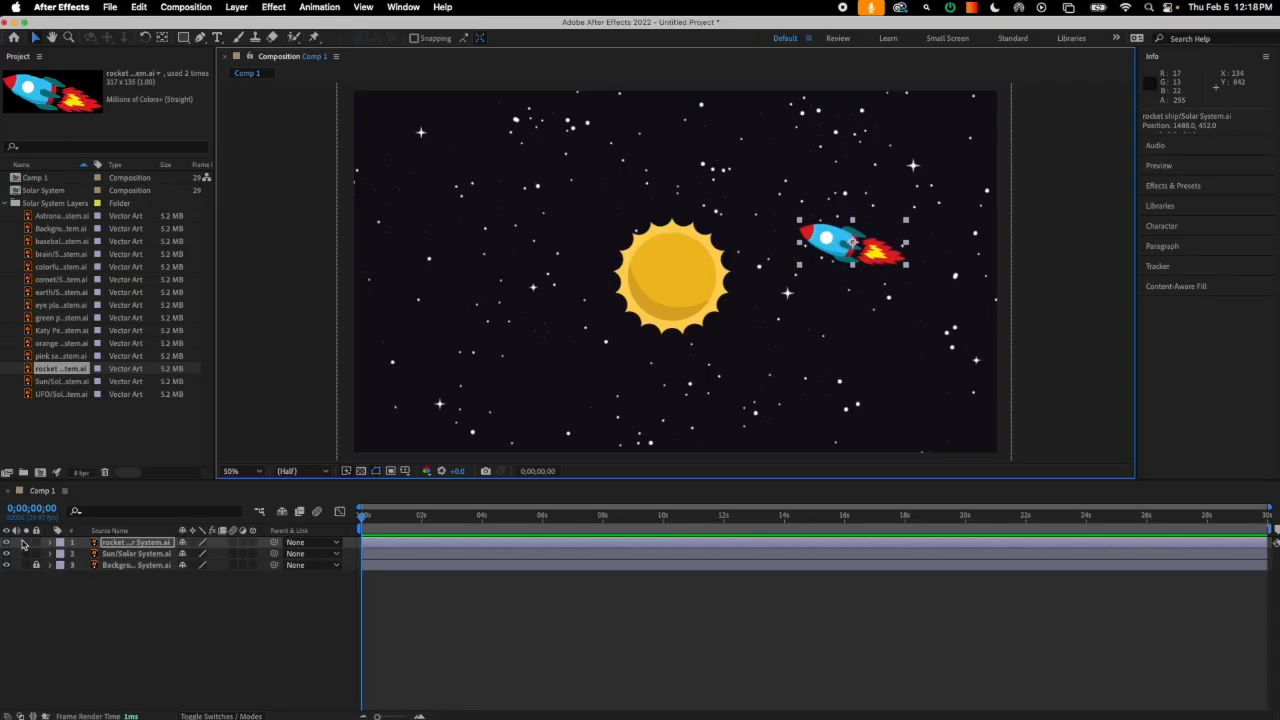
click(141, 660)
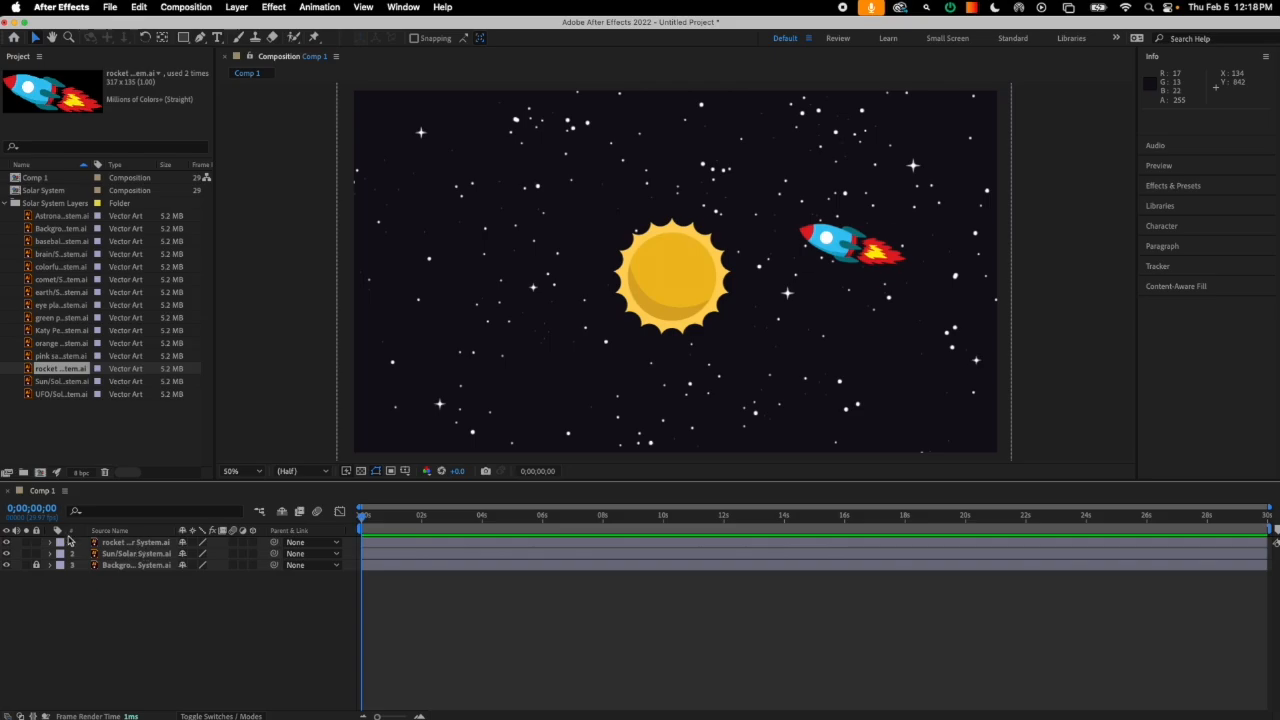
click(140, 554)
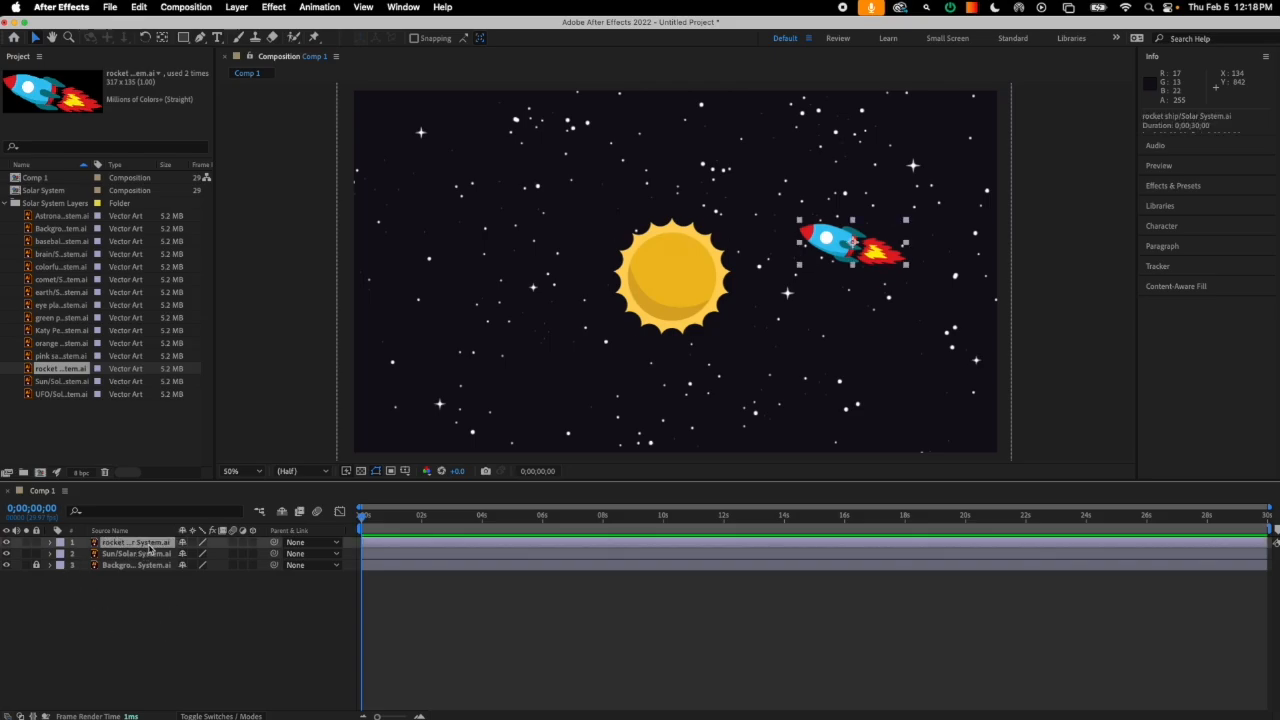
click(142, 544)
click(140, 628)
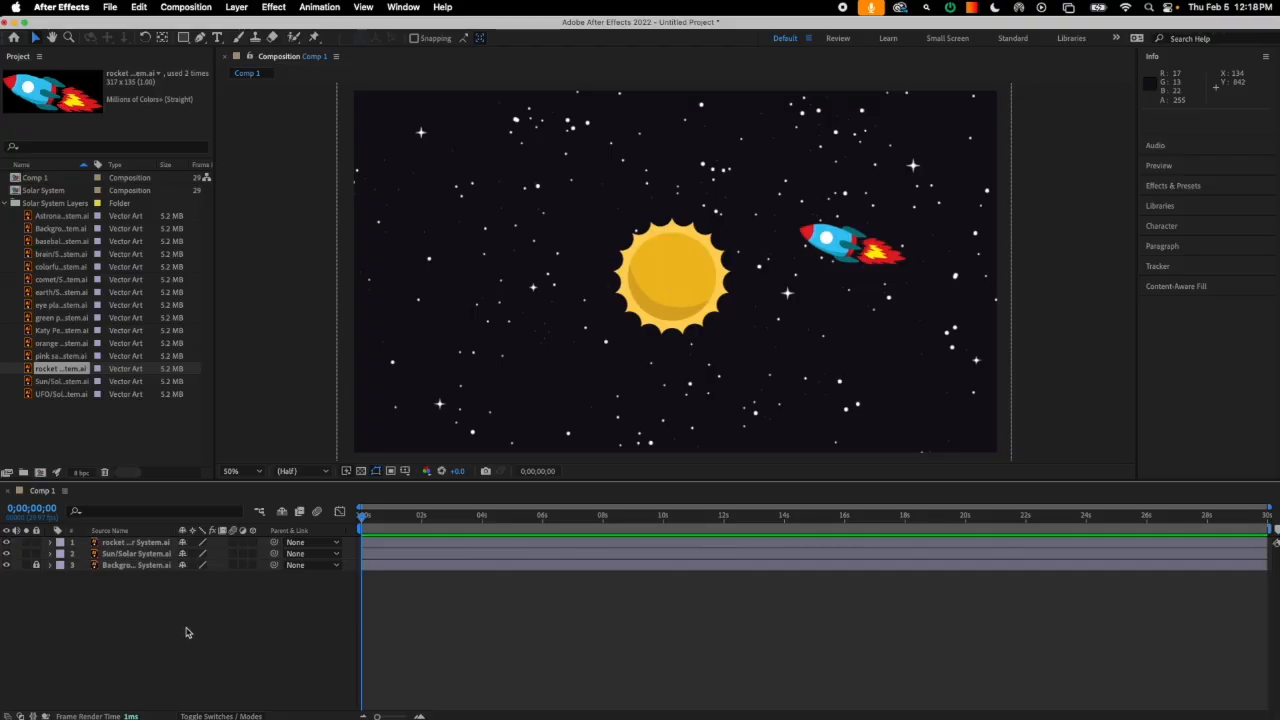
Draw a curved Pen path from beyond the frame's lower right, about 2050, 764, to beyond its upper left, about -272, -206.
click(201, 39)
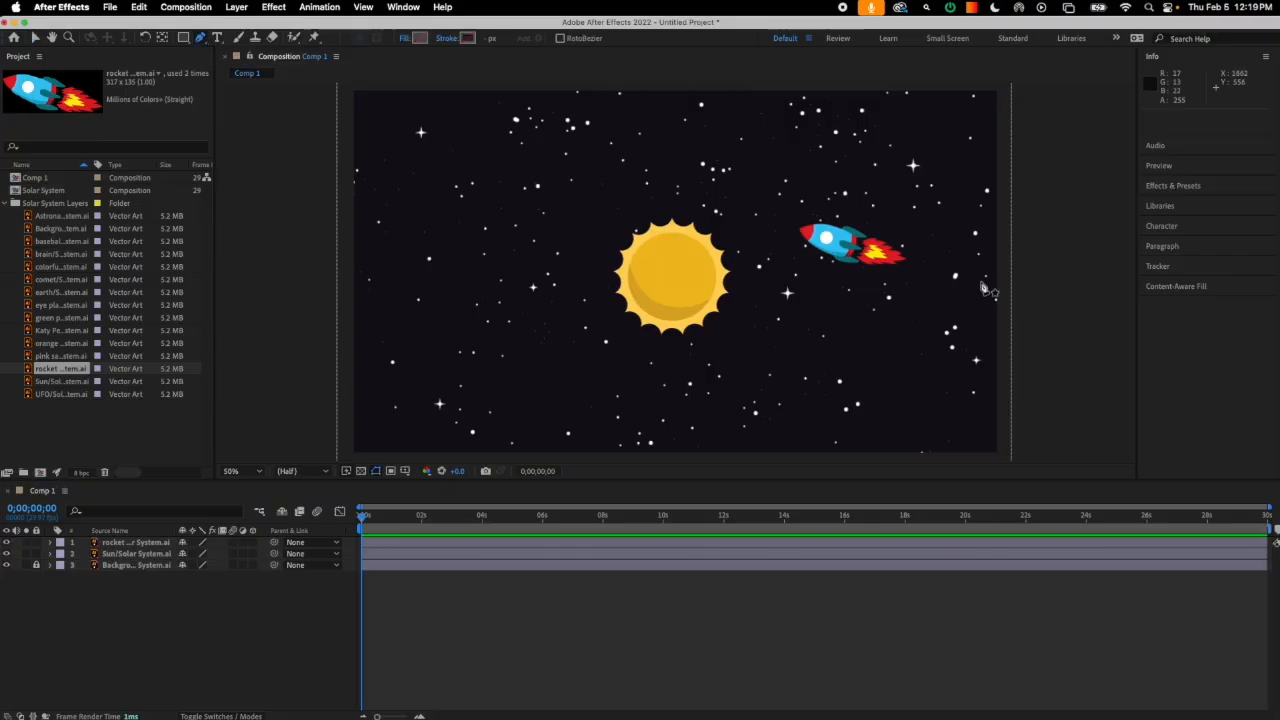
click(1041, 348)
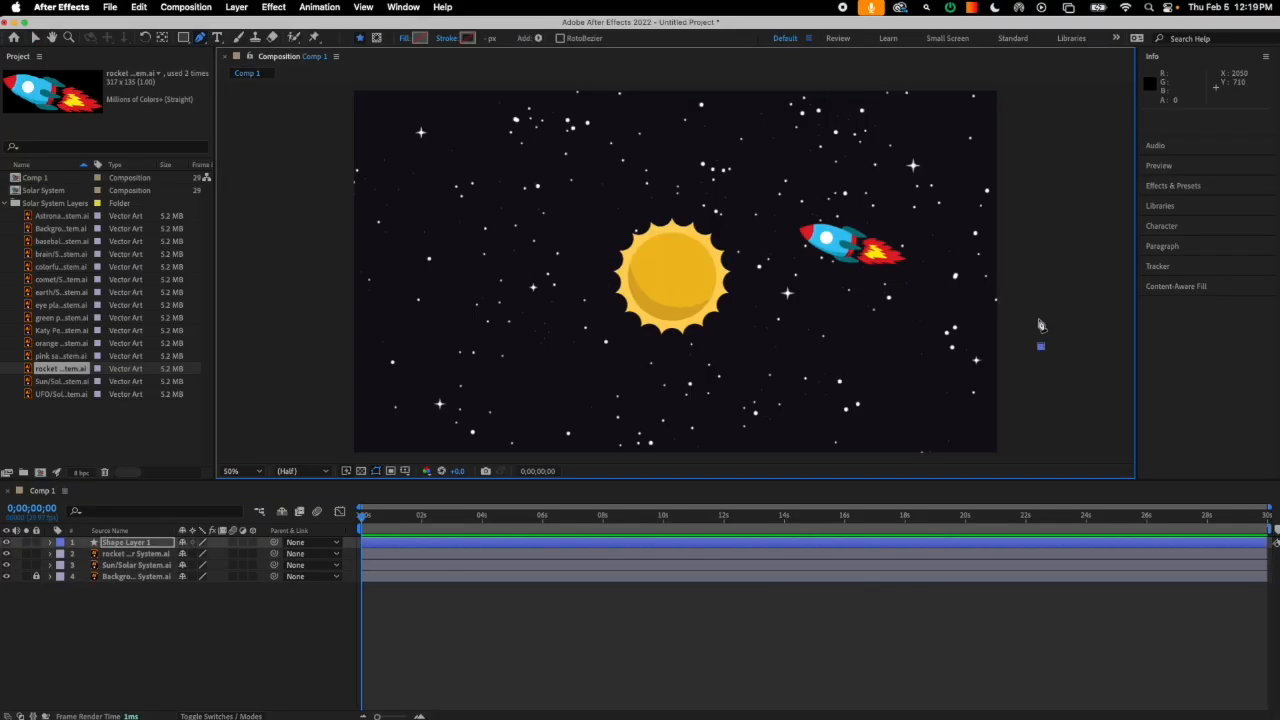
scroll(560, 147, up, 1)
scroll(560, 149, down, 1)
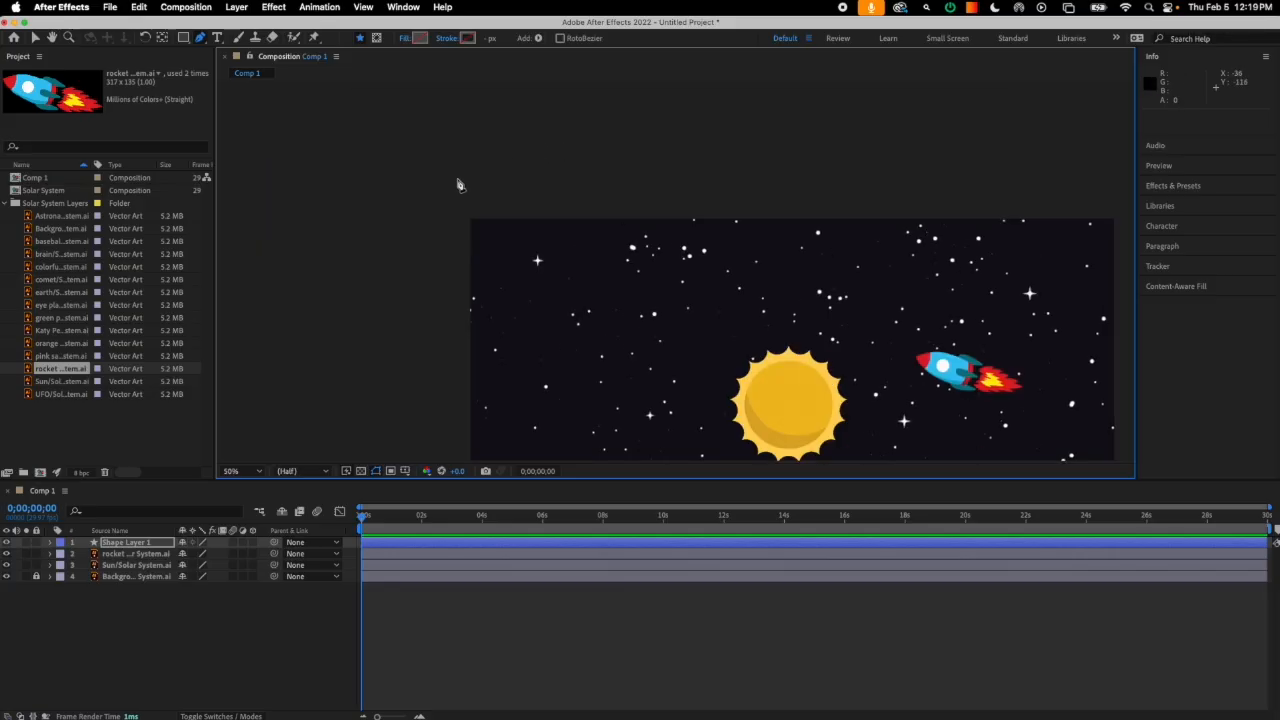
click(380, 151)
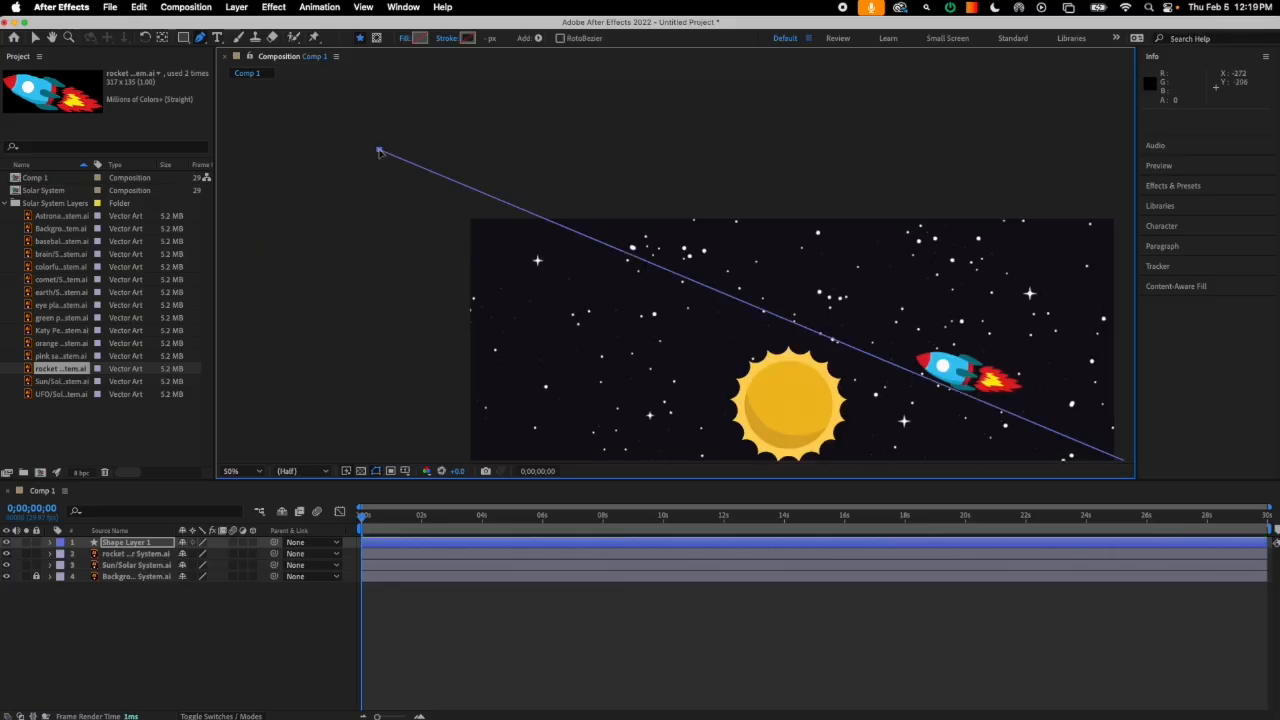
drag(380, 151, 758, 254)
drag(2, 48, 1, 50)
key(comma)
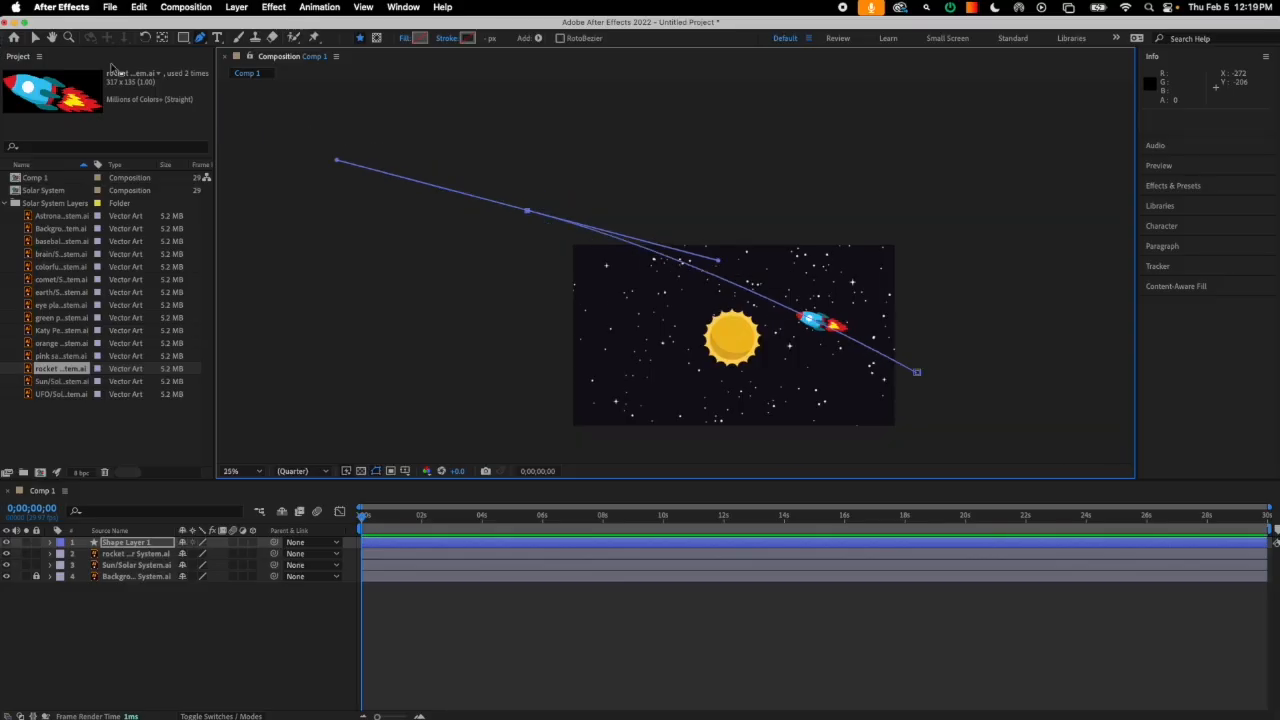
key(comma)
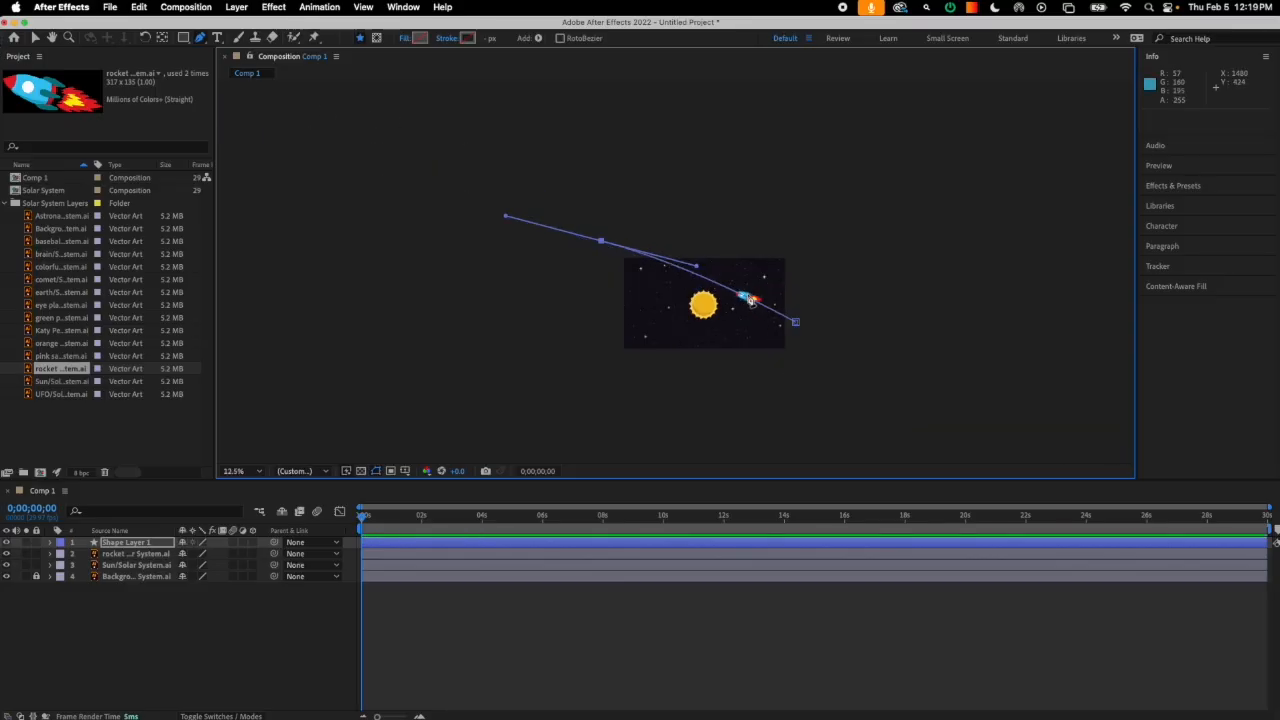
scroll(750, 300, right, 3)
scroll(750, 300, down, 1)
key(period)
scroll(750, 300, left, 7)
scroll(750, 300, up, 3)
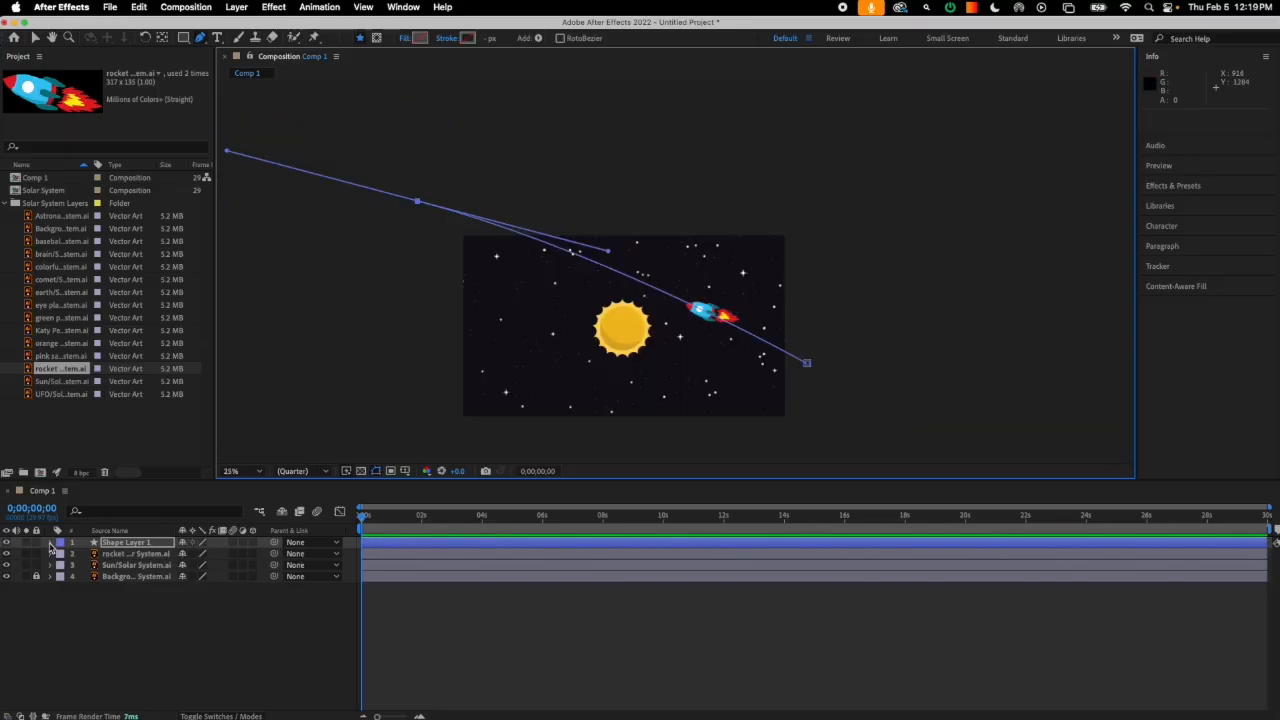
Expand Shape 1 in the new shape layer down to its Path property and copy that path.
click(50, 542)
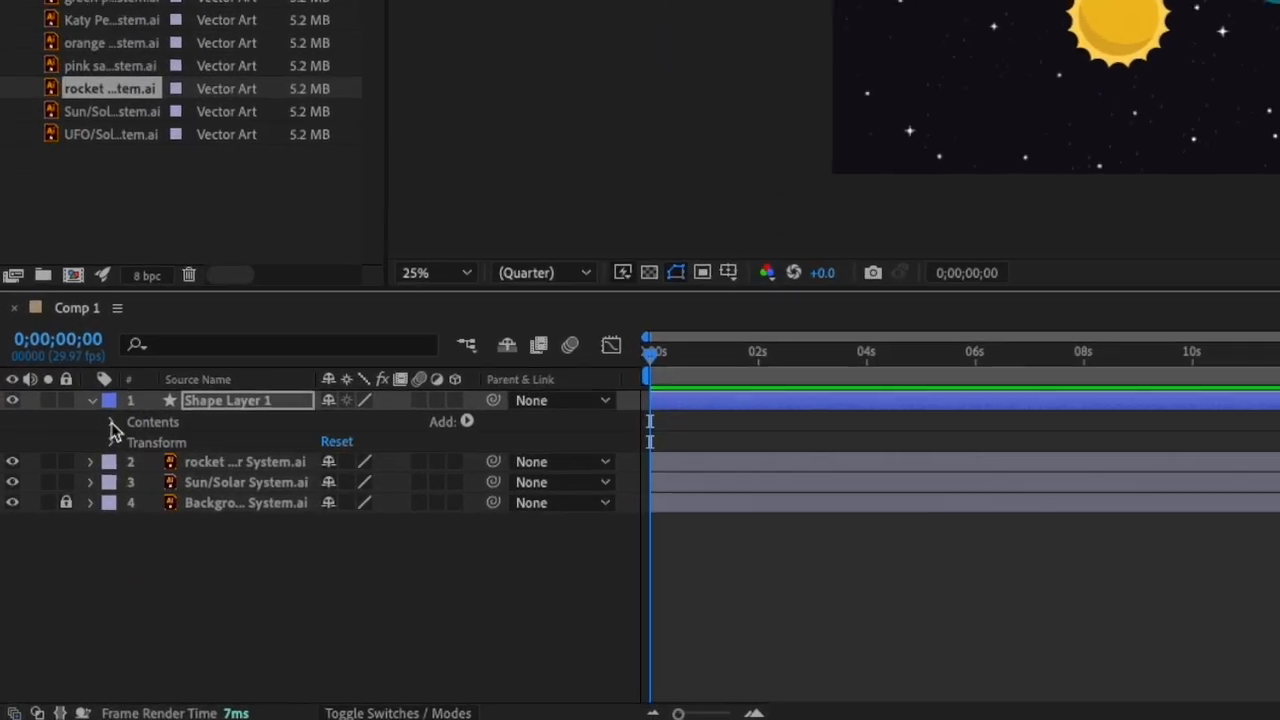
click(71, 529)
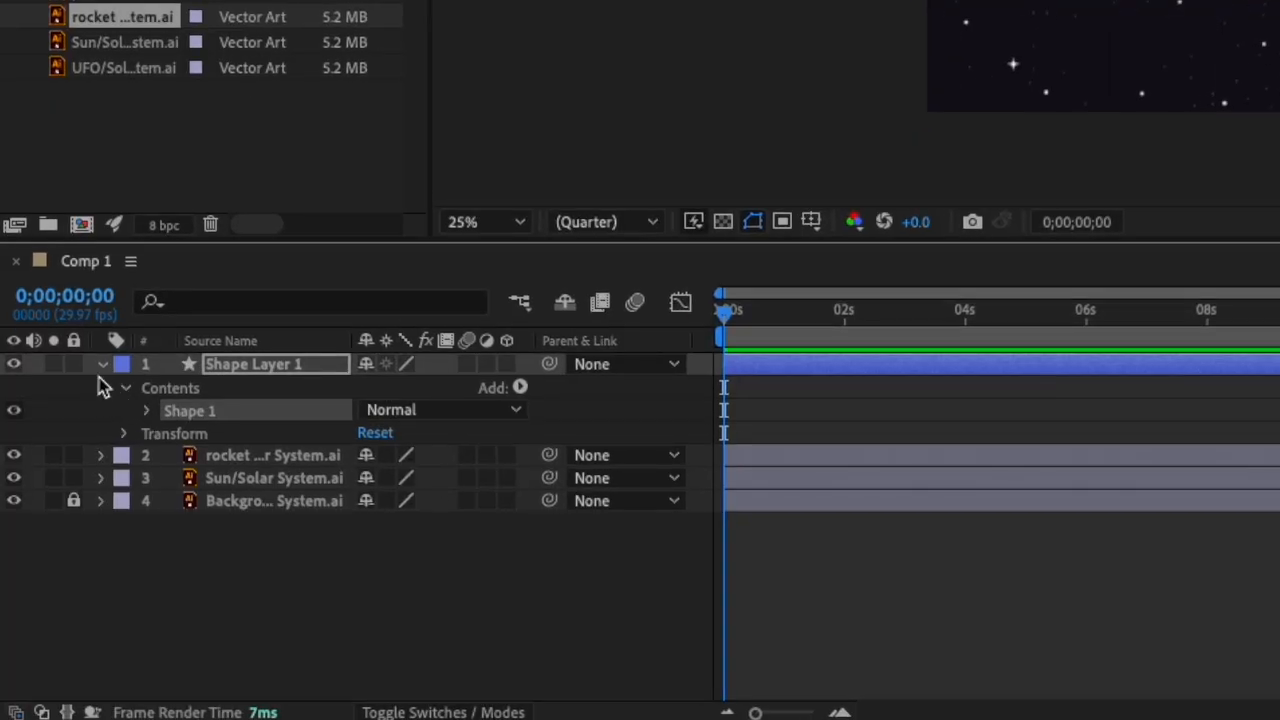
click(148, 412)
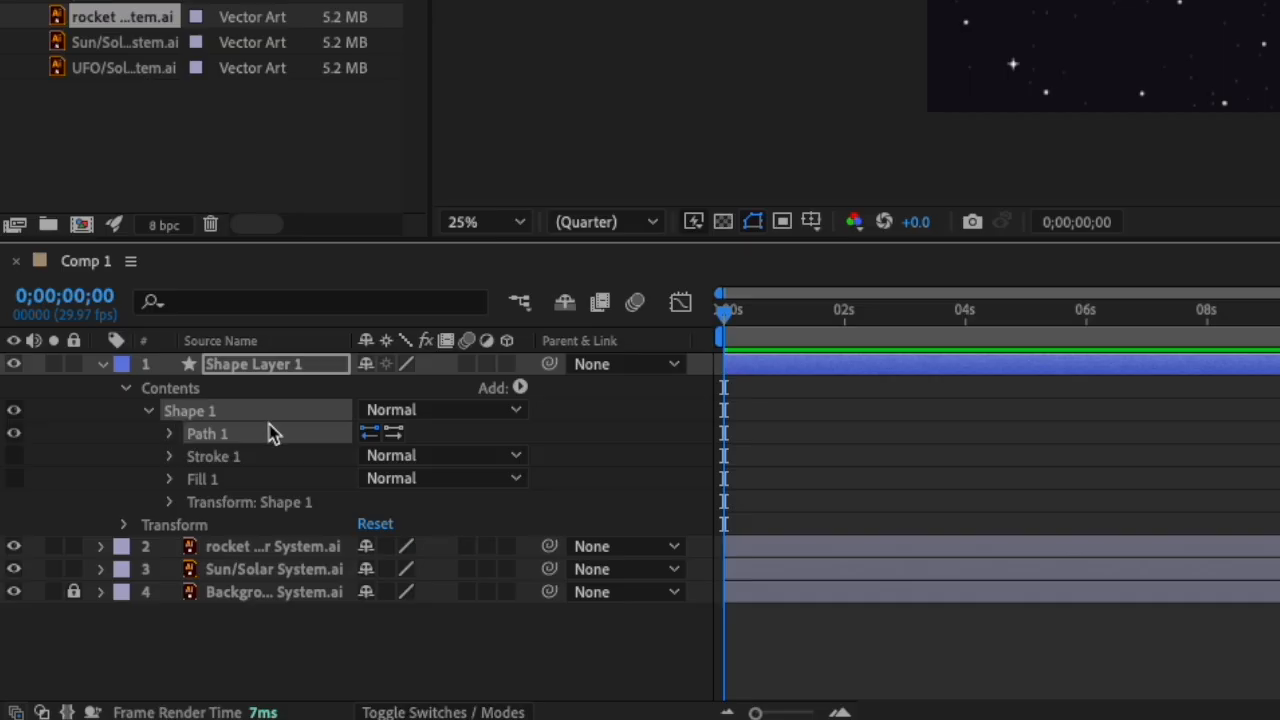
click(168, 434)
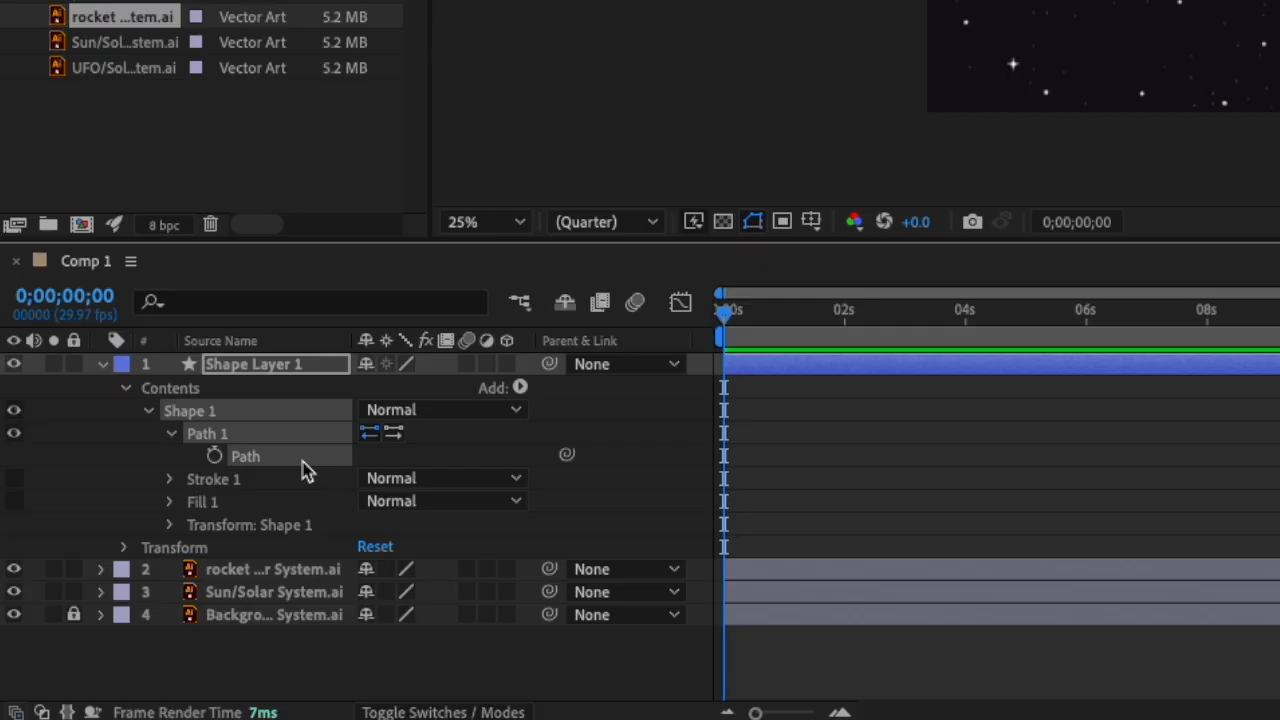
key(ctrl+c)
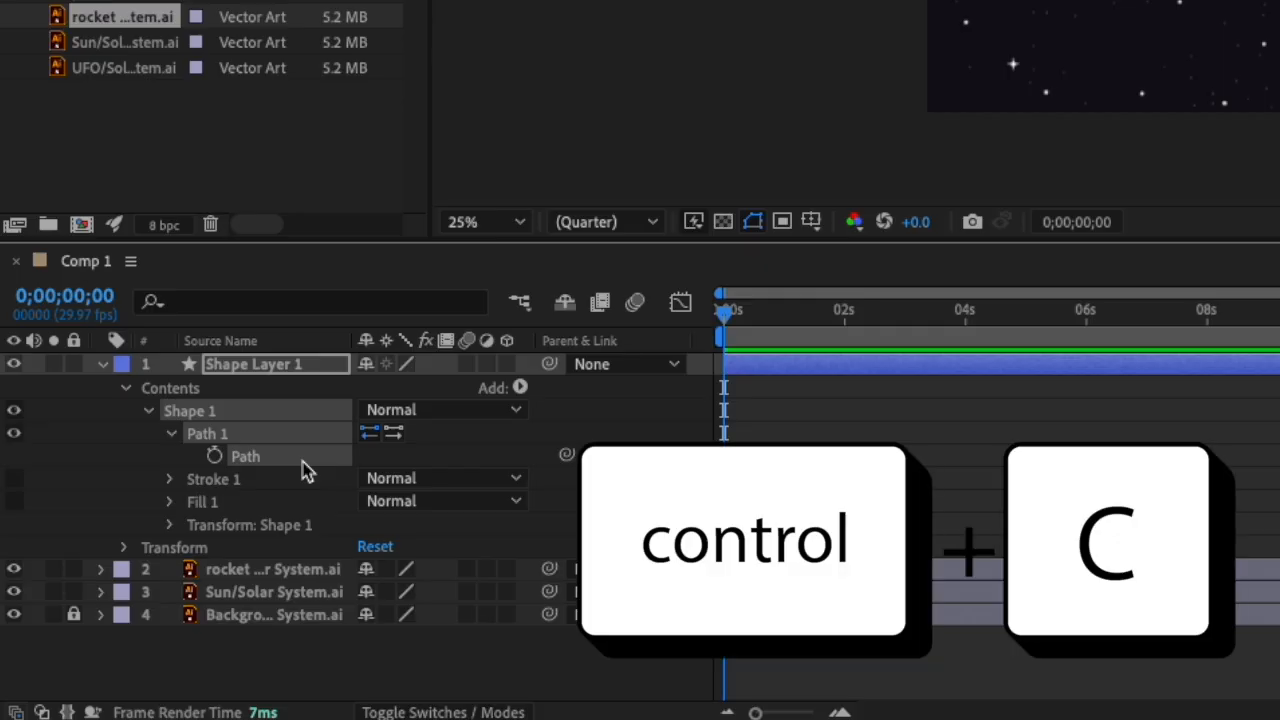
Paste the copied path into the rocket ship layer's Position property and preview the flight.
click(228, 575)
click(100, 569)
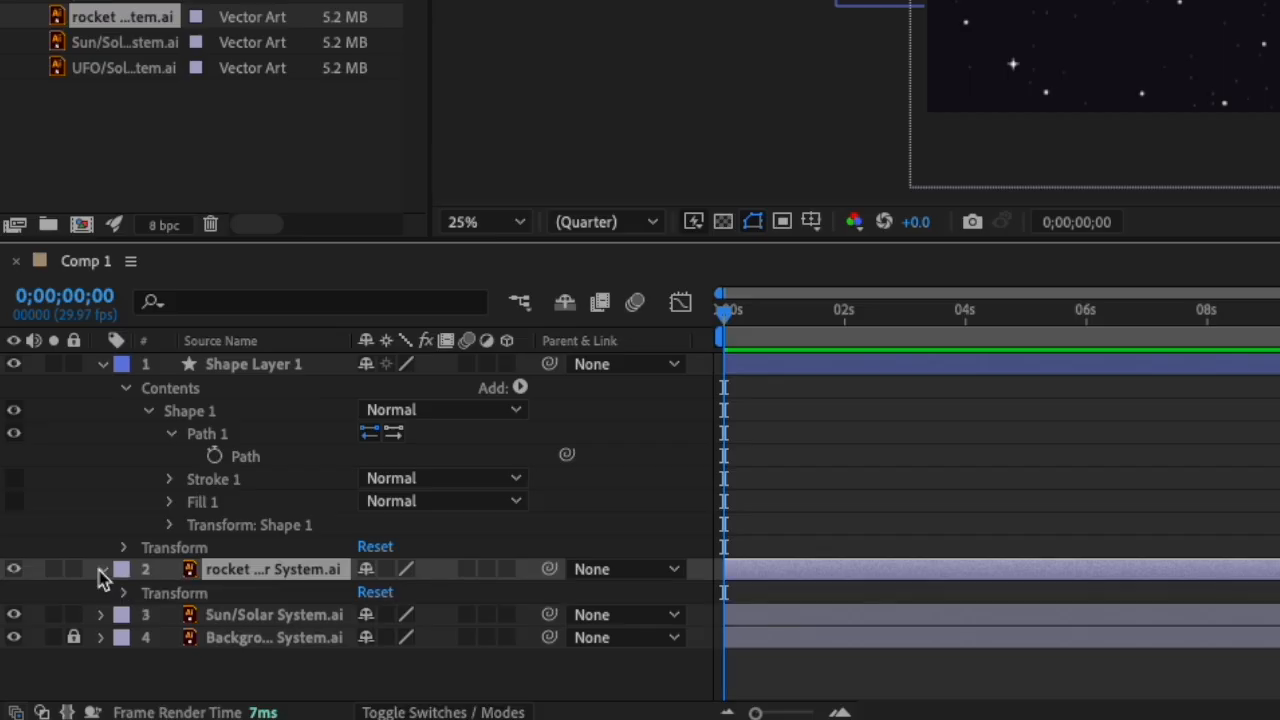
click(123, 593)
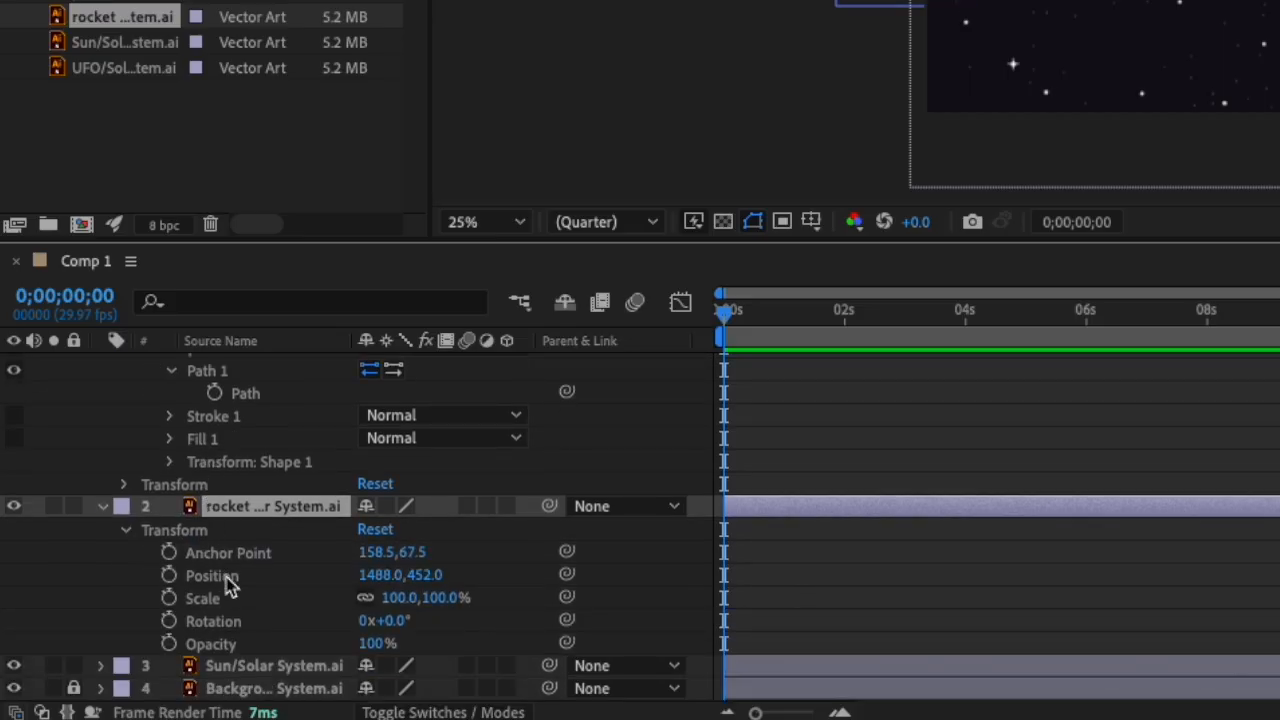
click(250, 578)
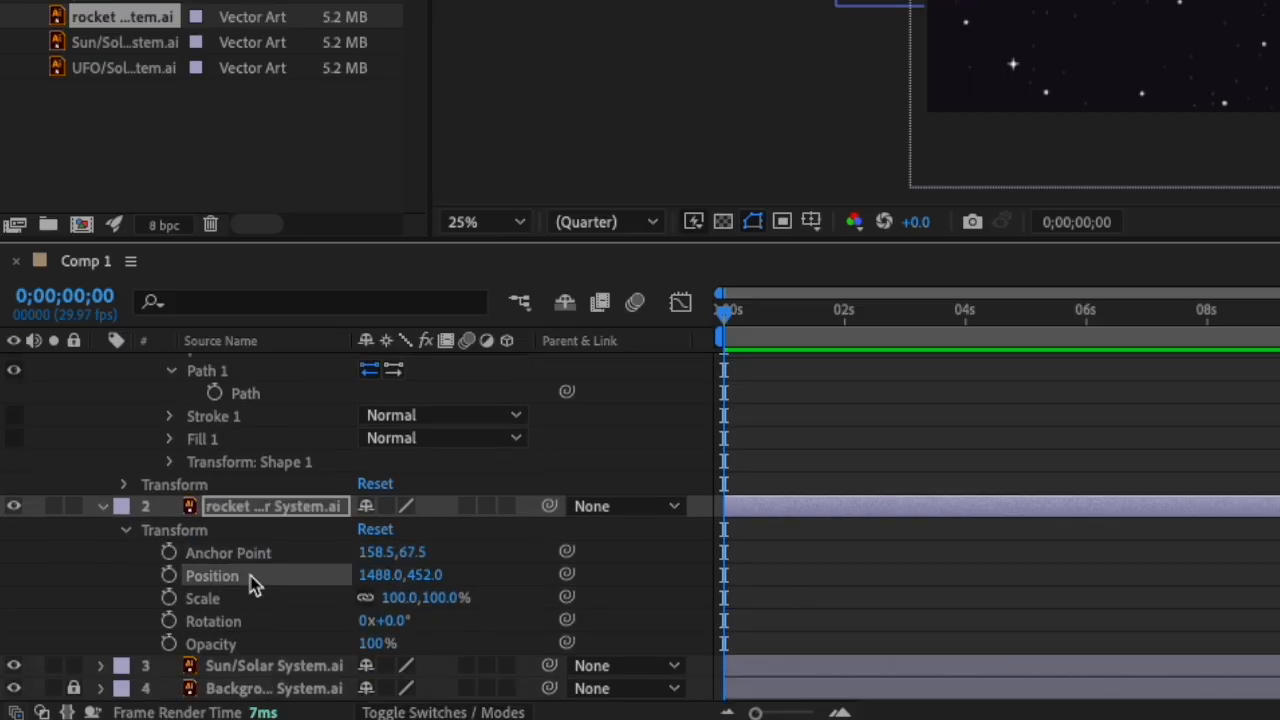
key(ctrl+v)
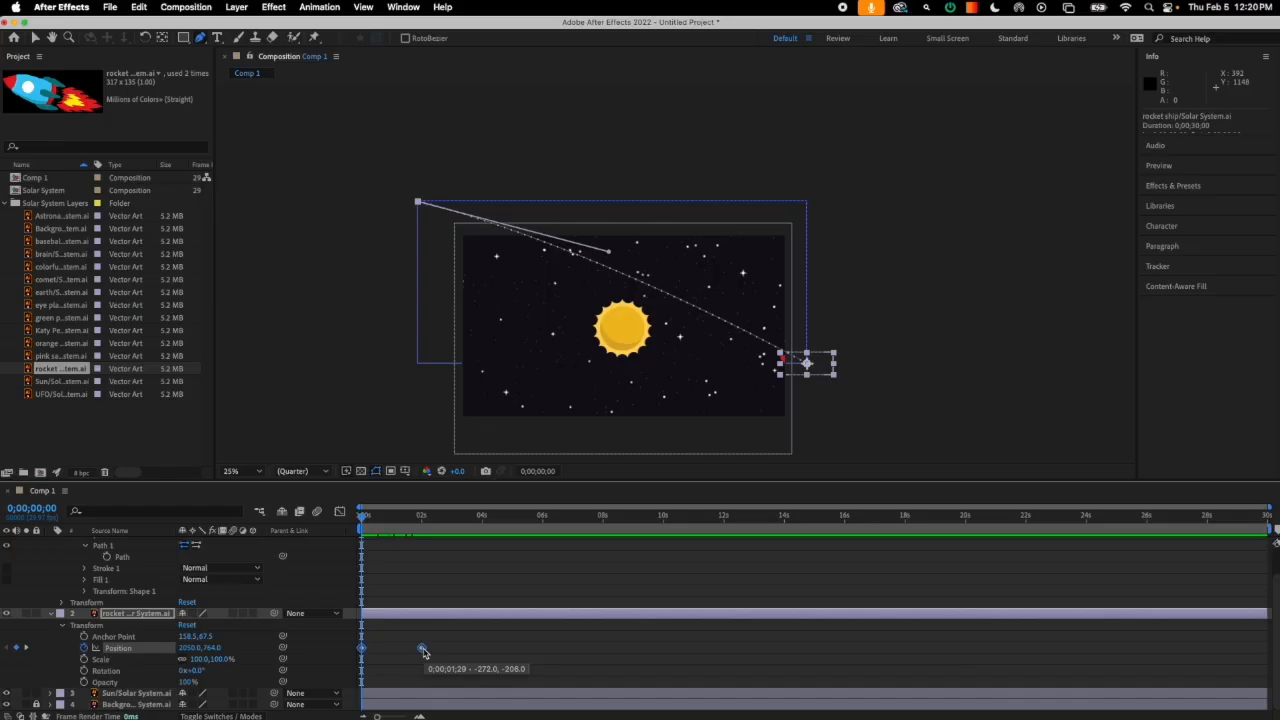
key(space)
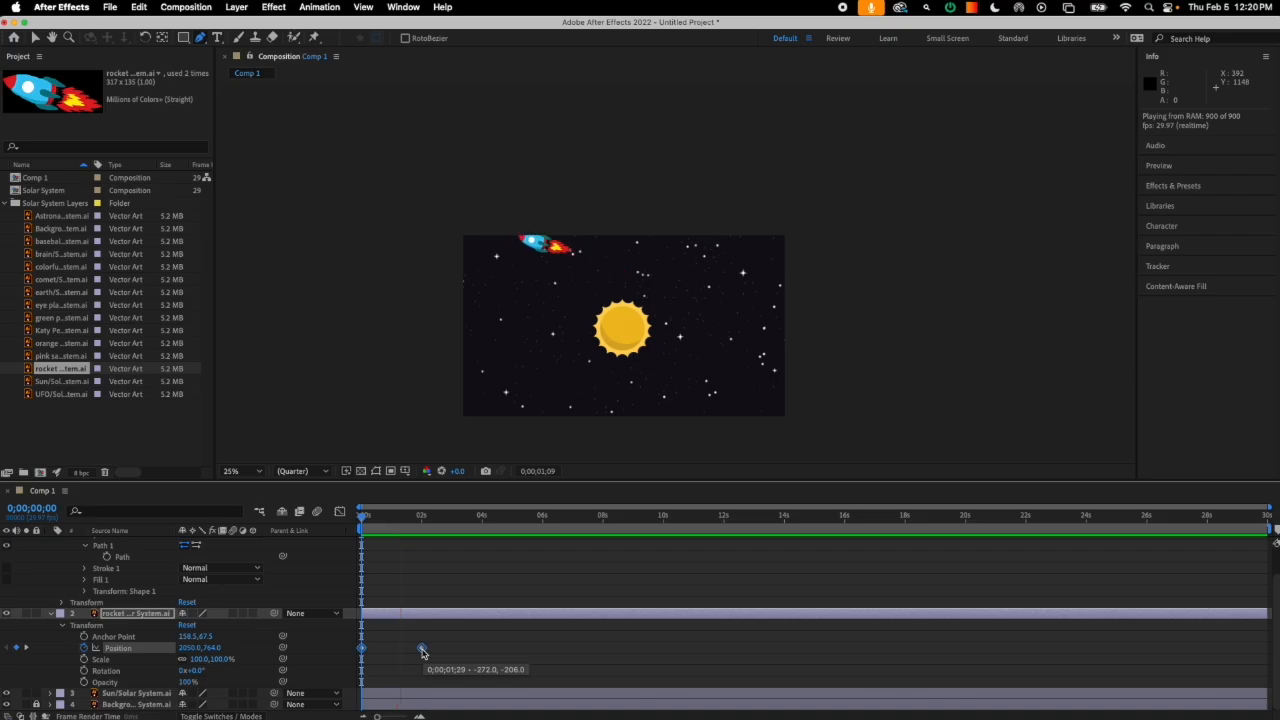
Move the rocket ship's last Position keyframe to about 3 seconds and preview the flight from the start.
click(421, 648)
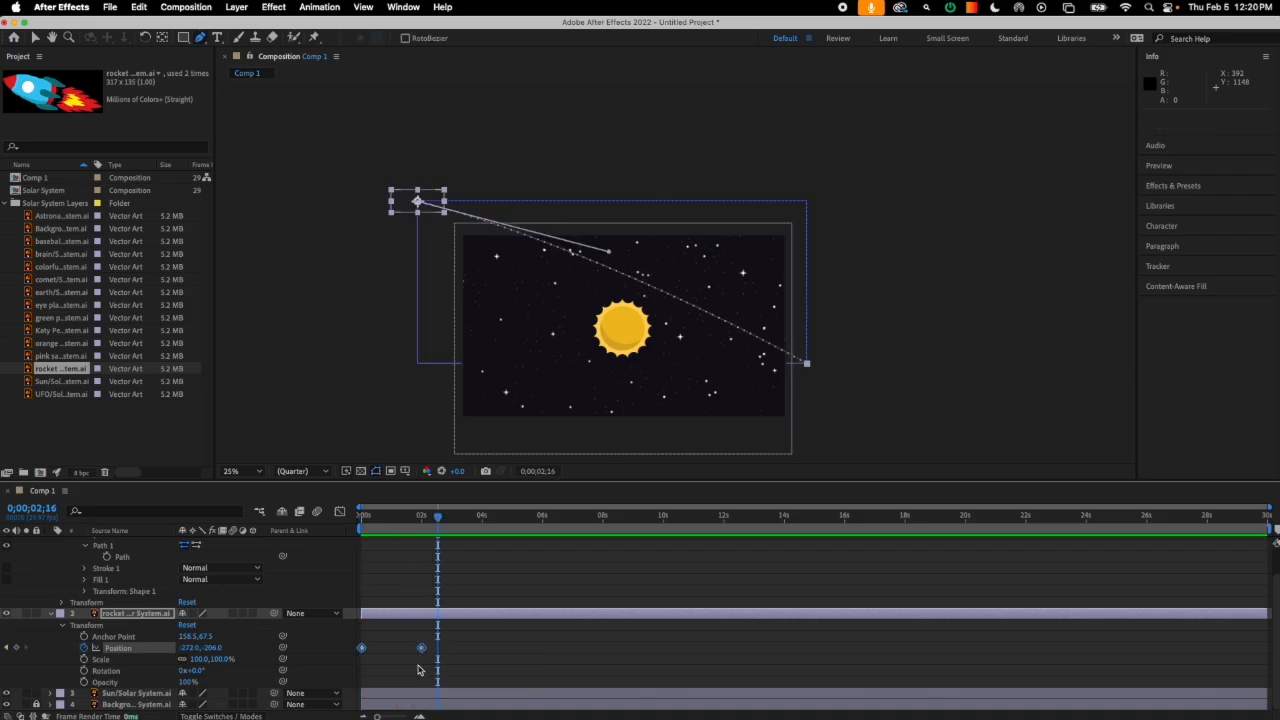
click(418, 669)
drag(421, 648, 454, 652)
drag(438, 519, 361, 520)
key(space)
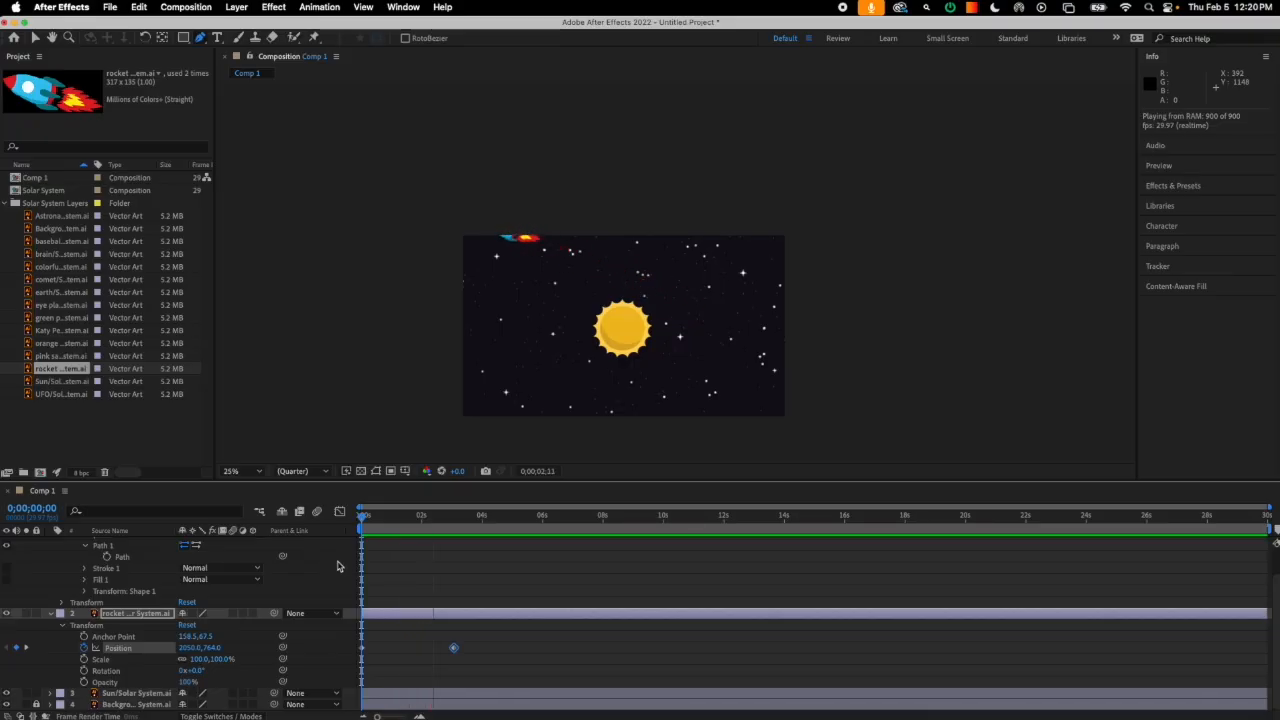
key(space)
Collapse the rocket ship layer, delete Shape Layer 1 that holds the drawn path, and preview the animation.
scroll(215, 632, up, 2)
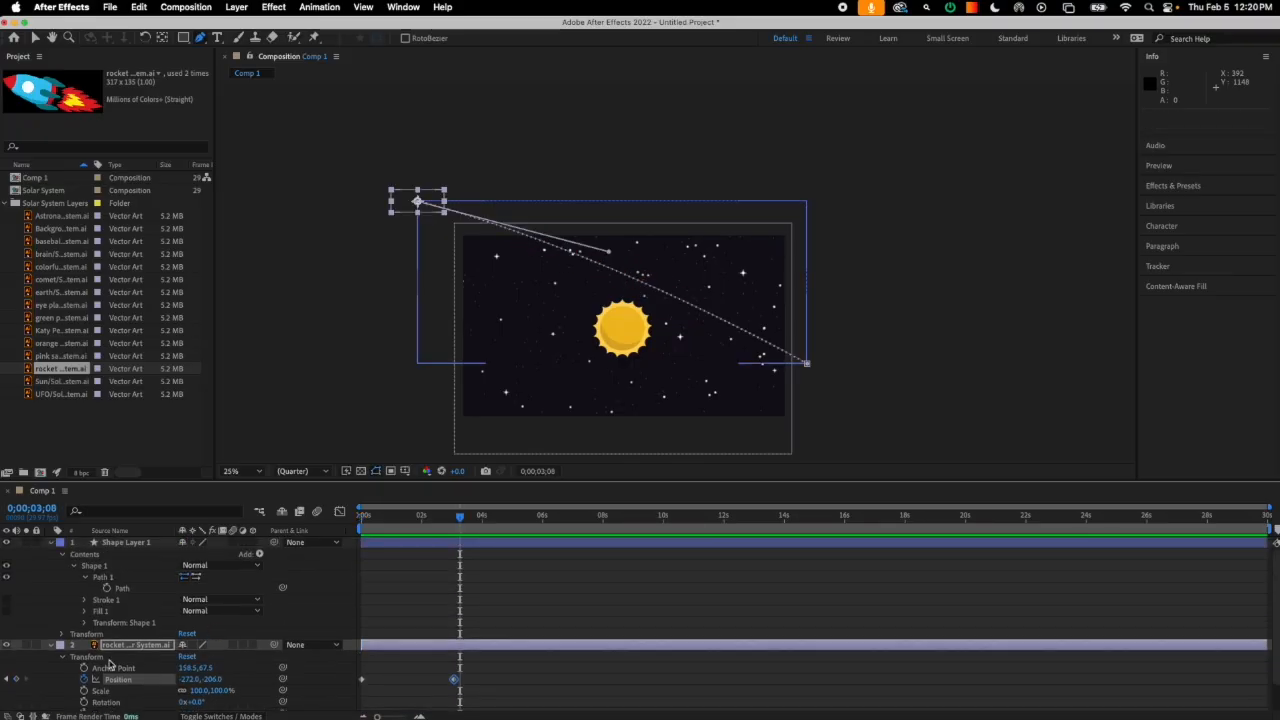
click(51, 647)
click(118, 543)
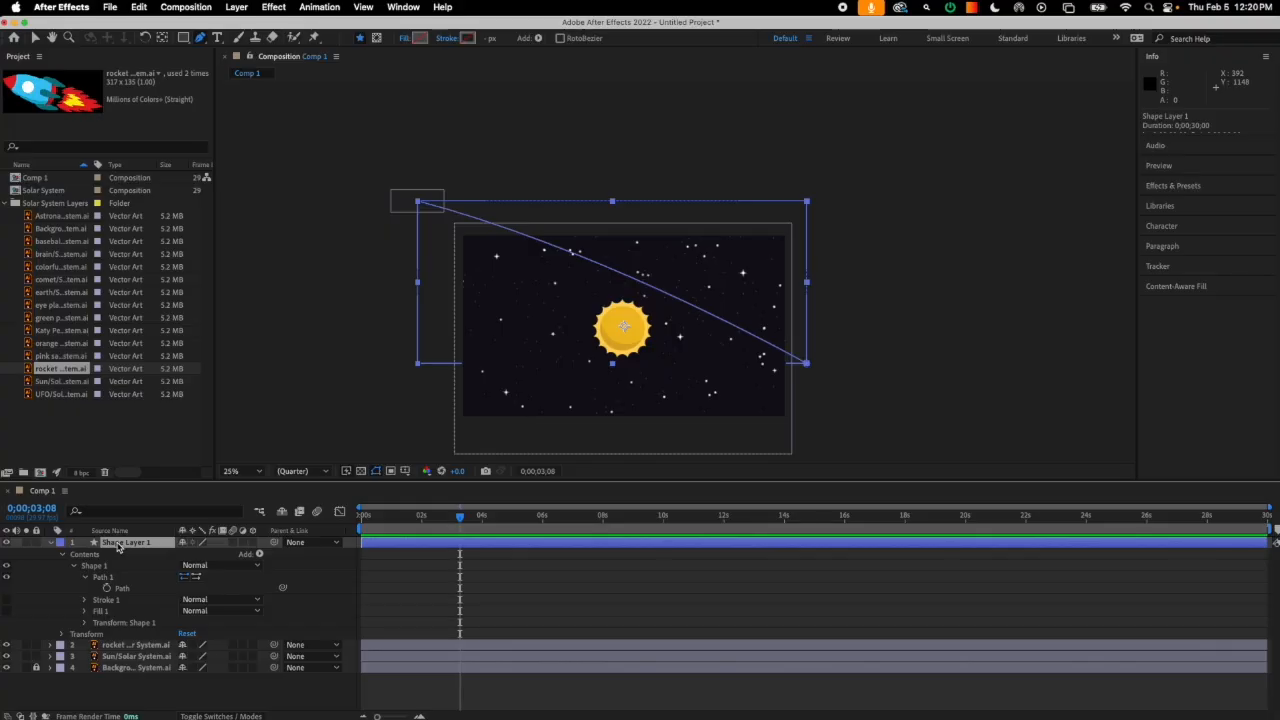
key(Delete)
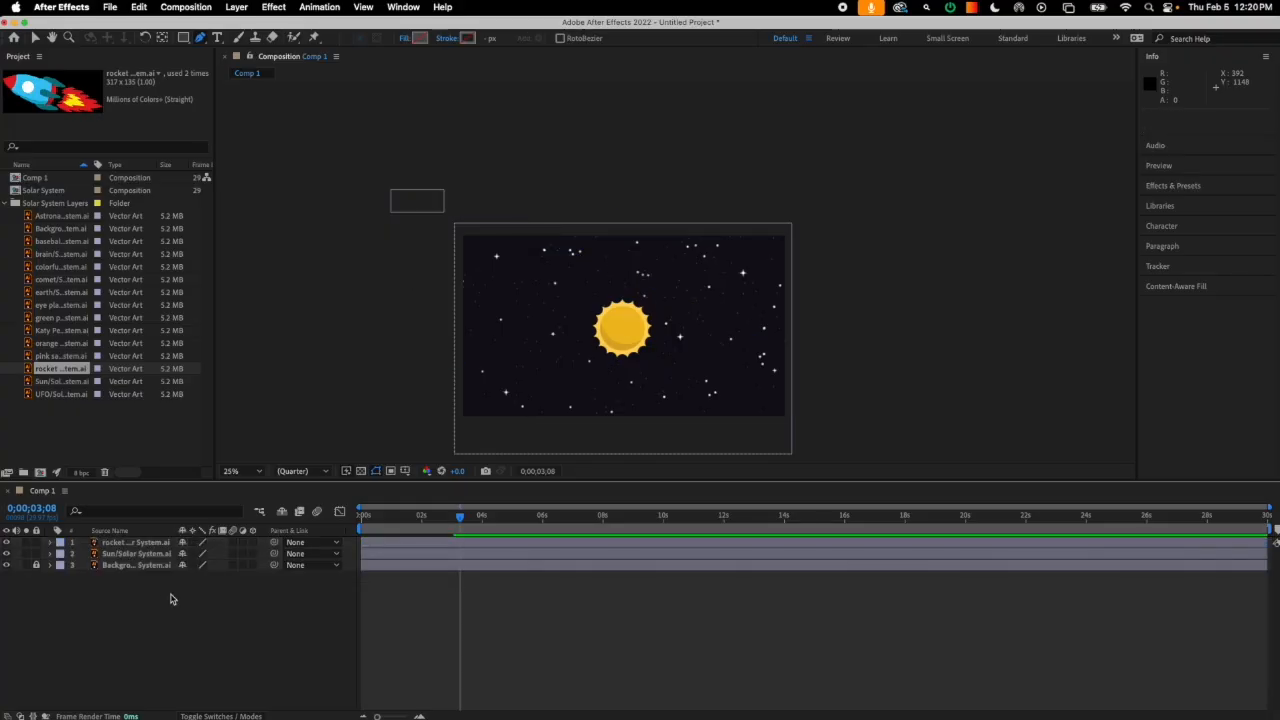
key(space)
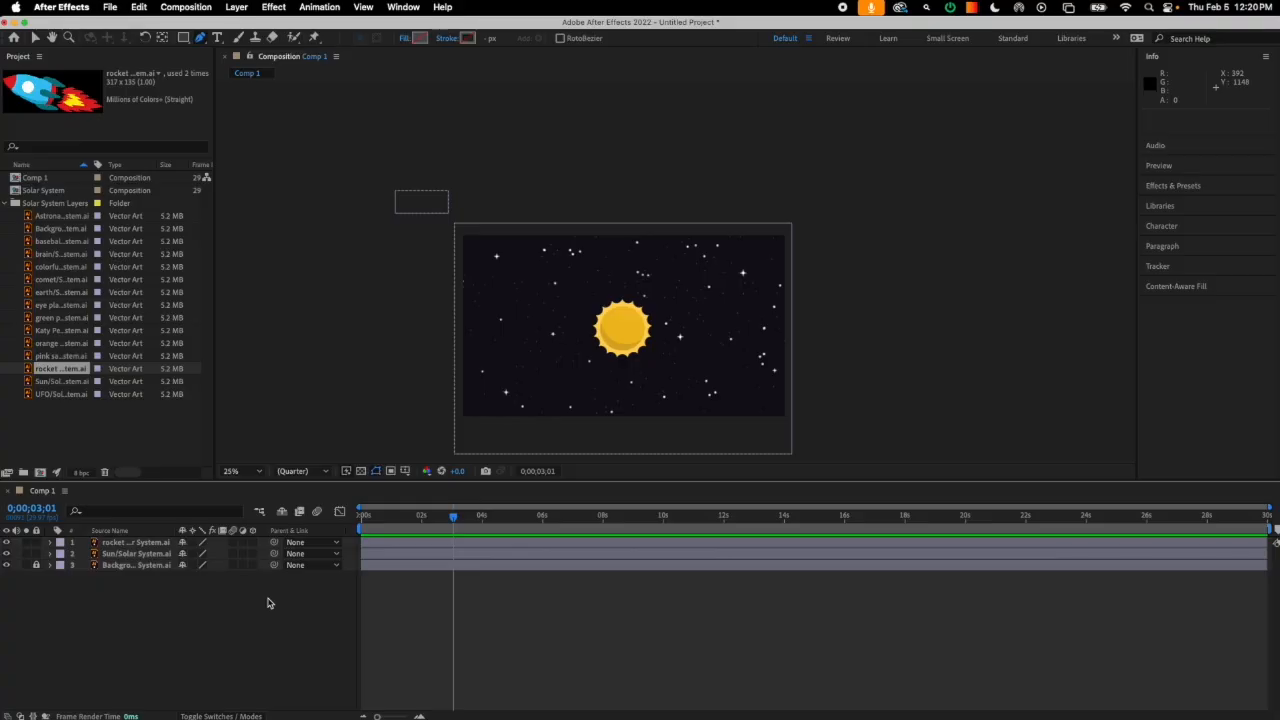
Add the earth artwork above the rocket ship layer and place it just below the sun, at about 1060, 876.
click(46, 292)
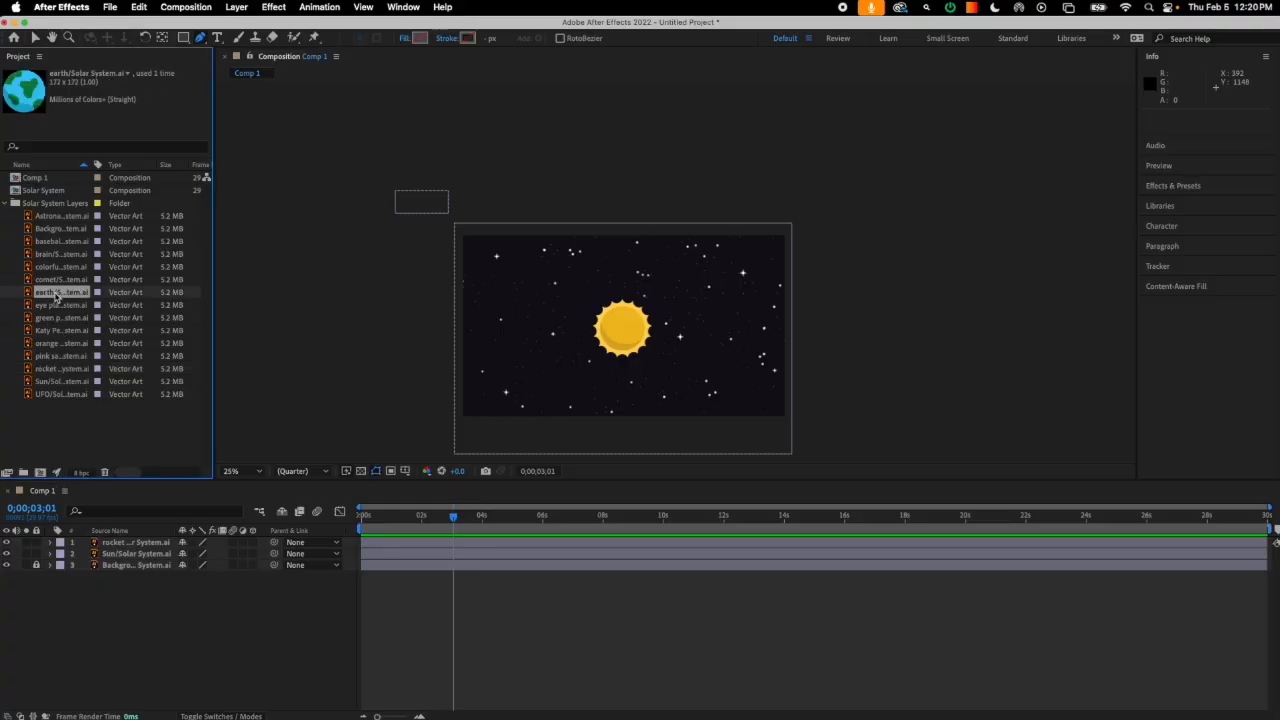
drag(105, 541, 108, 545)
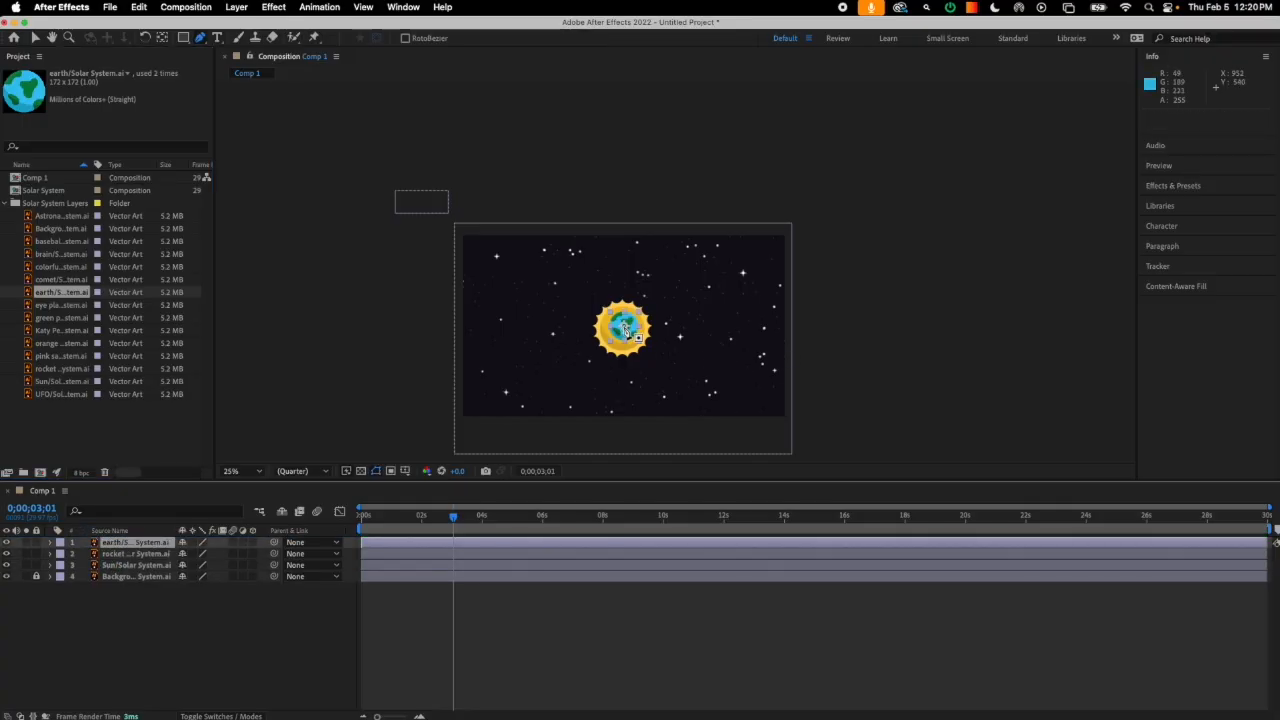
click(35, 37)
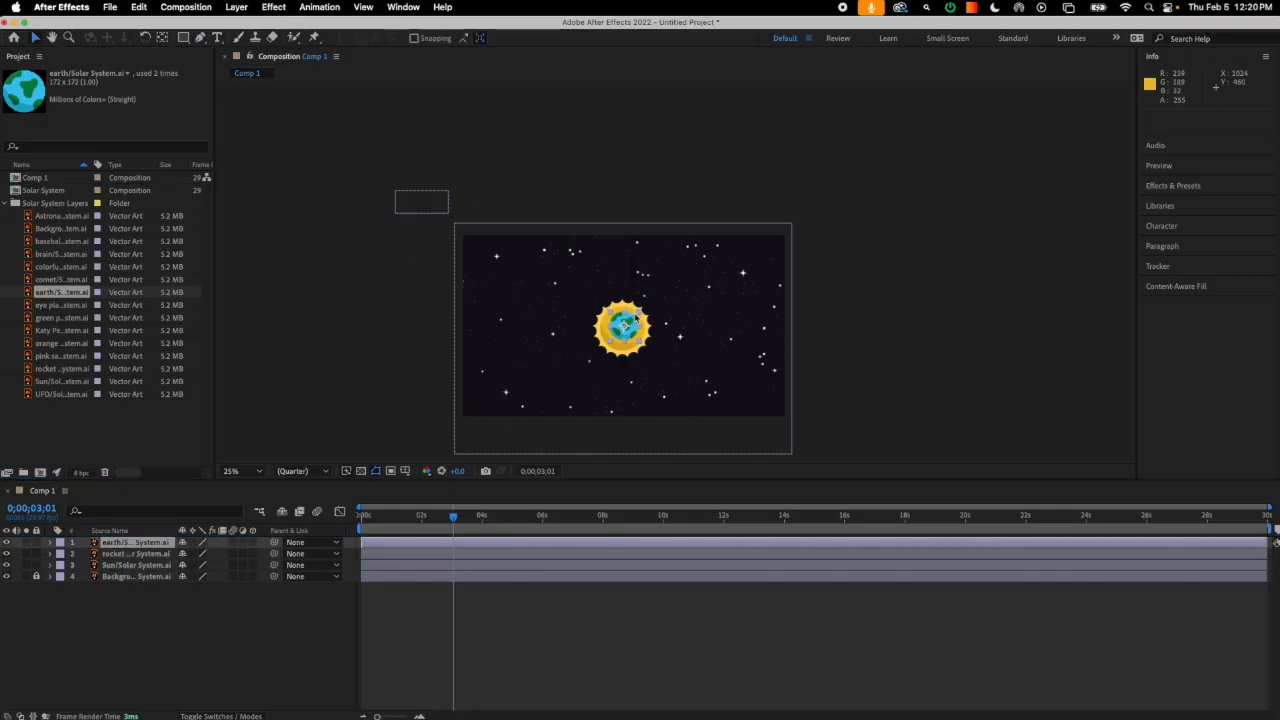
drag(634, 326, 651, 382)
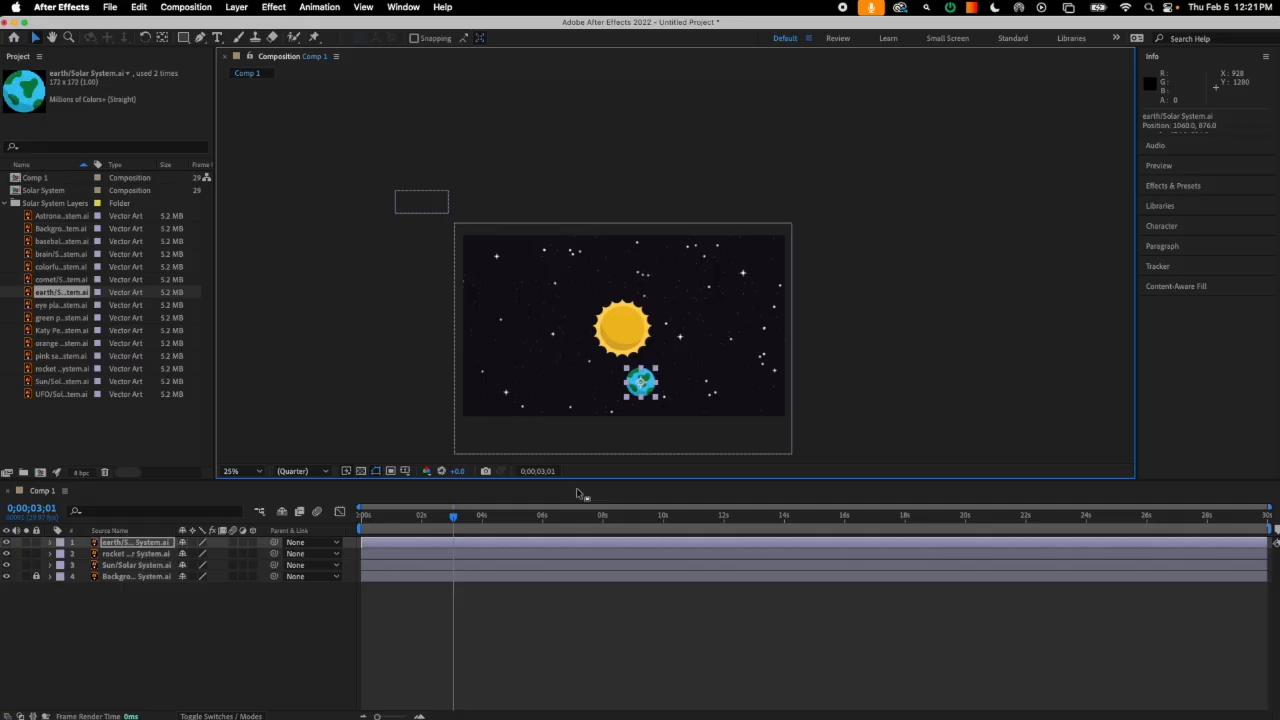
click(500, 494)
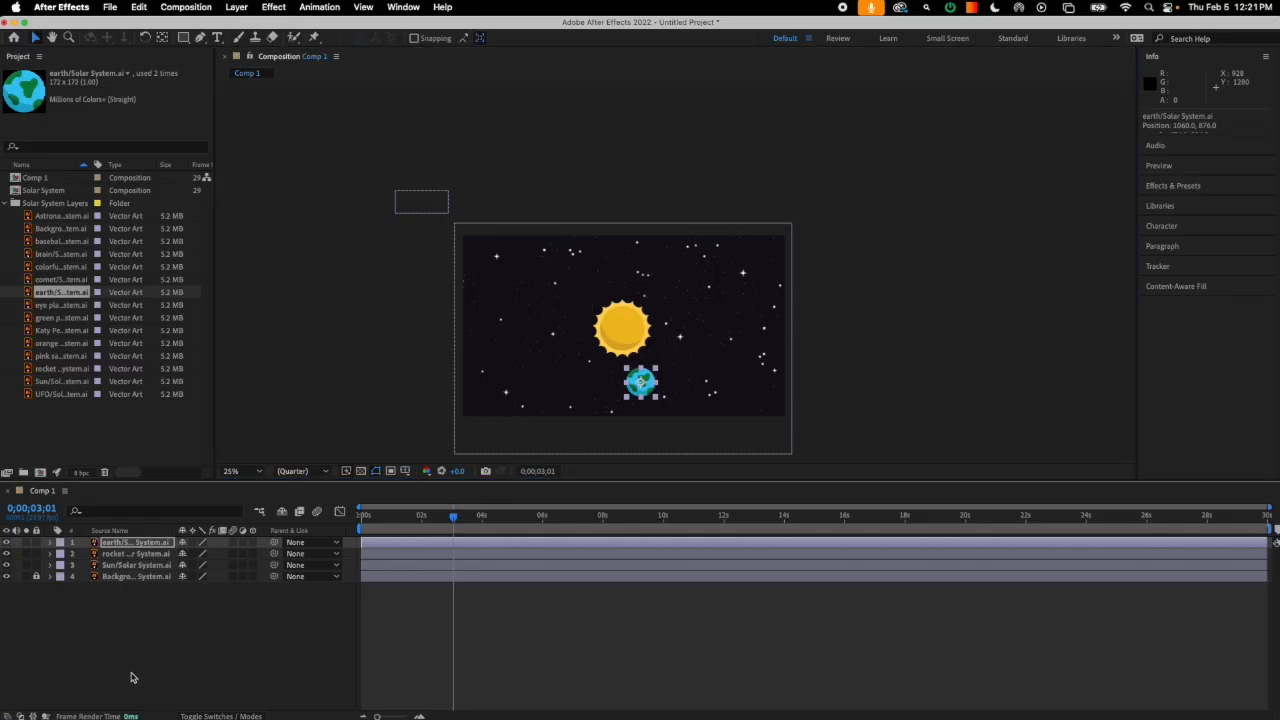
click(160, 645)
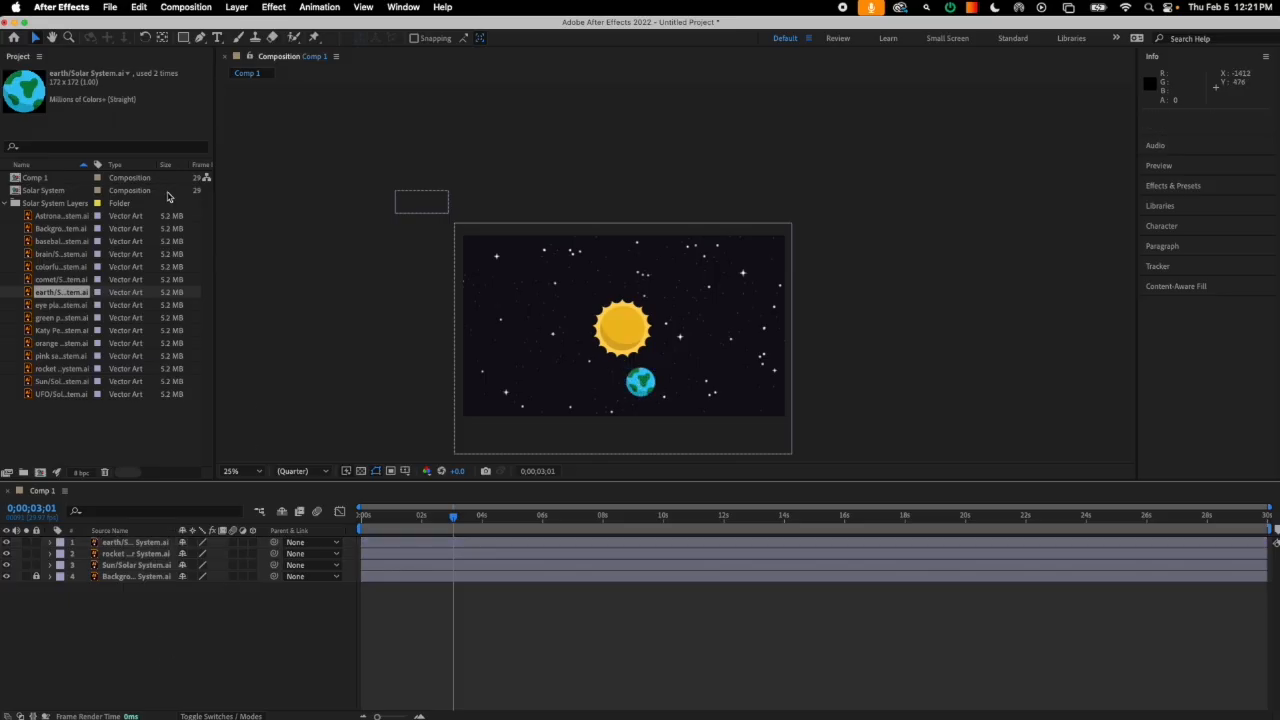
Draw an ellipse about 1404 by 824 px around the sun with the Ellipse tool as an orbit path.
click(186, 41)
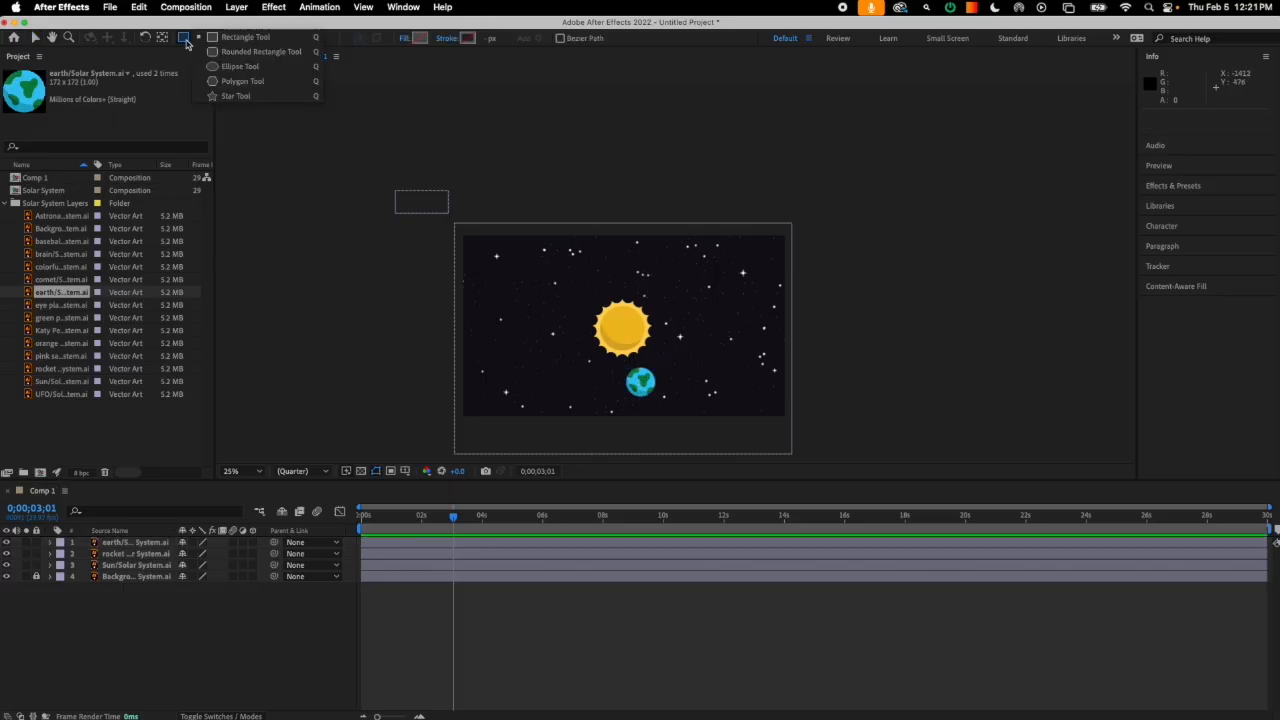
click(184, 43)
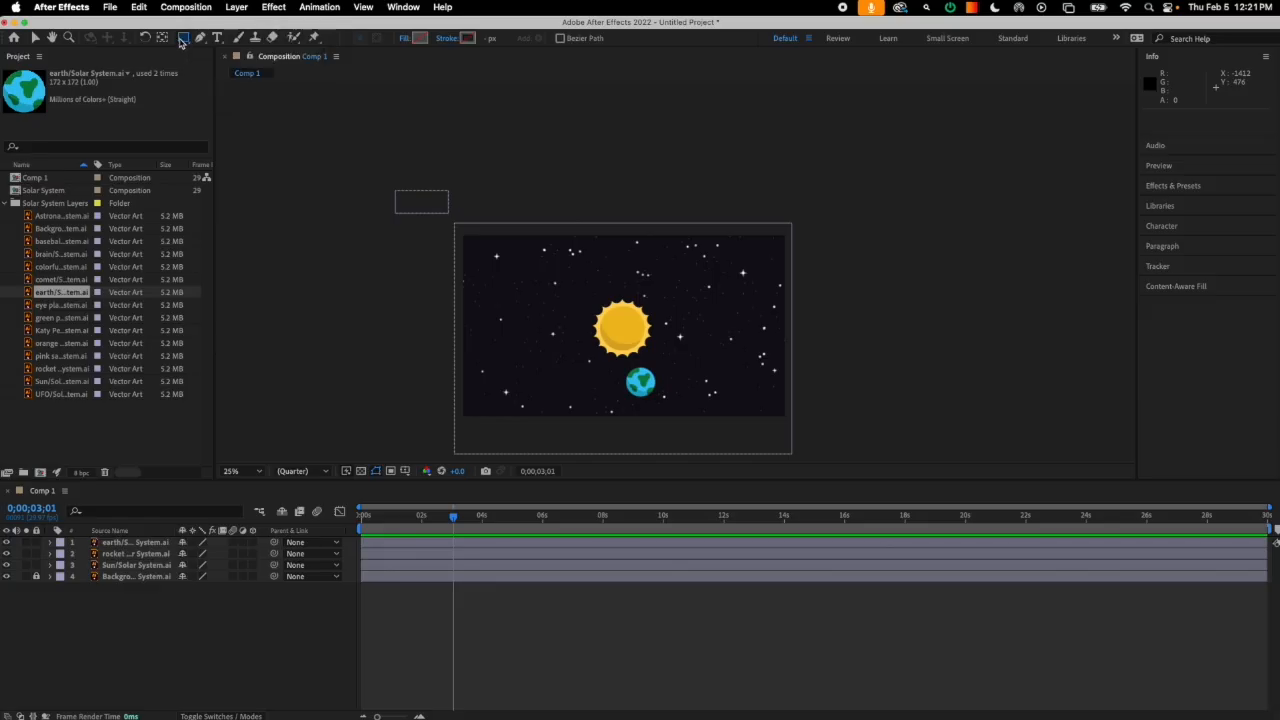
click(184, 41)
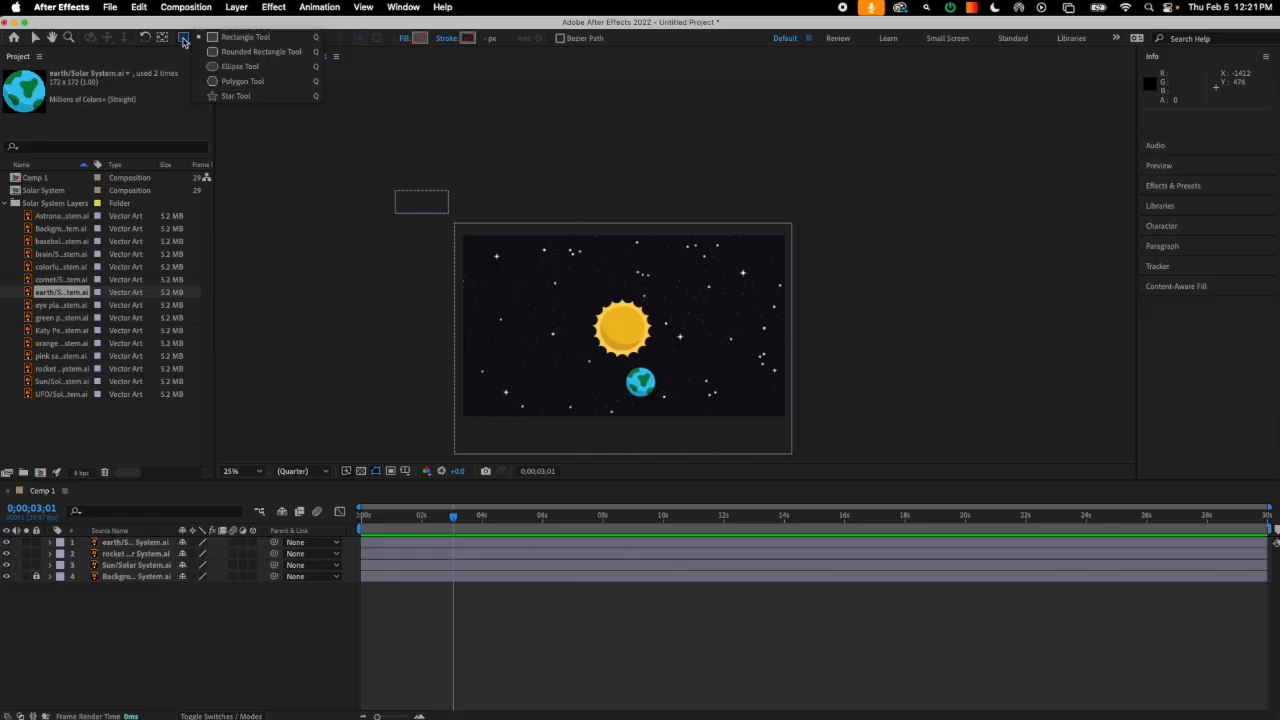
click(245, 67)
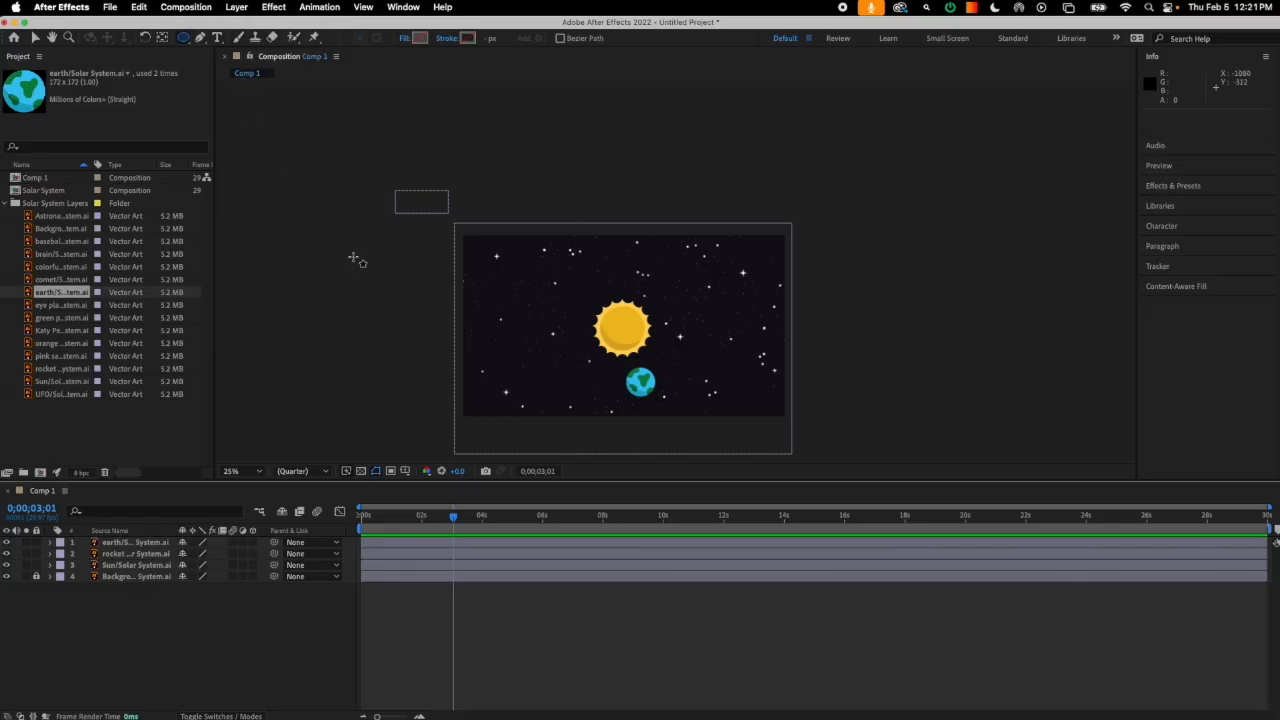
mouse_move(509, 259)
mouse_down()
mouse_move(603, 328)
mouse_move(758, 401)
mouse_move(744, 396)
mouse_up()
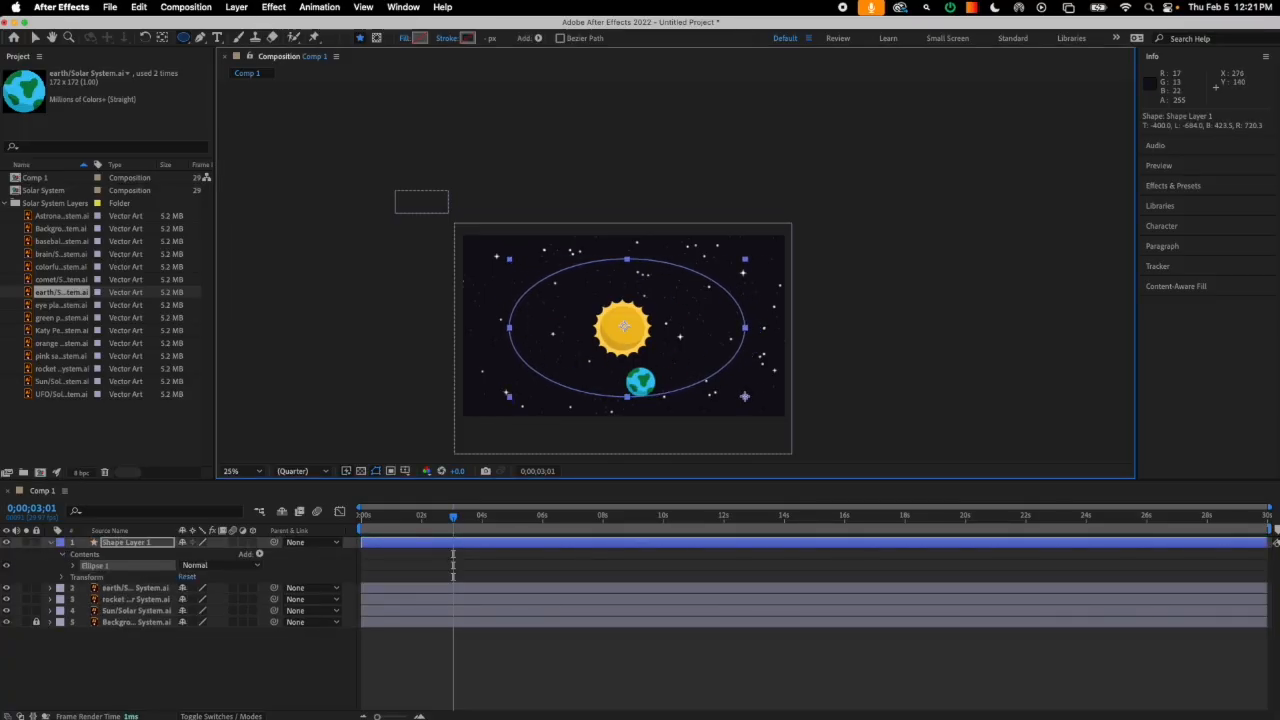
Convert the orbit ellipse's Ellipse Path 1 in Shape Layer 1 to a Bezier path.
click(74, 566)
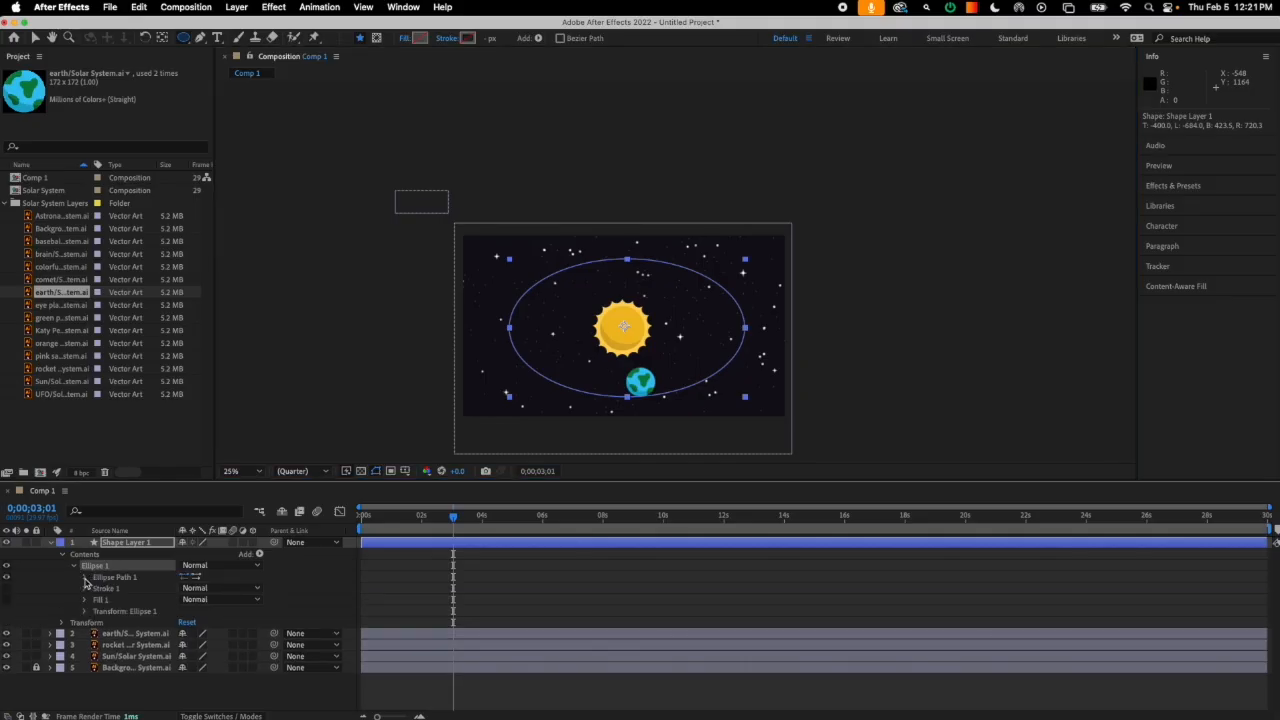
click(85, 579)
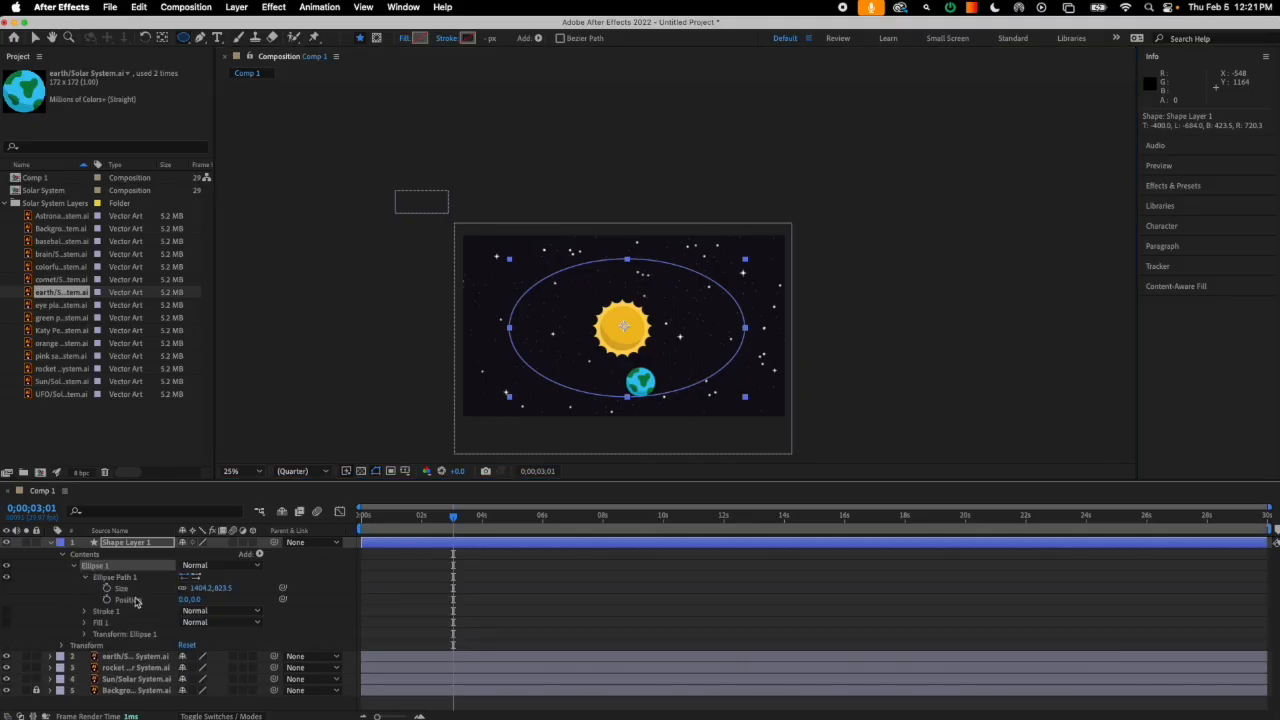
click(133, 579)
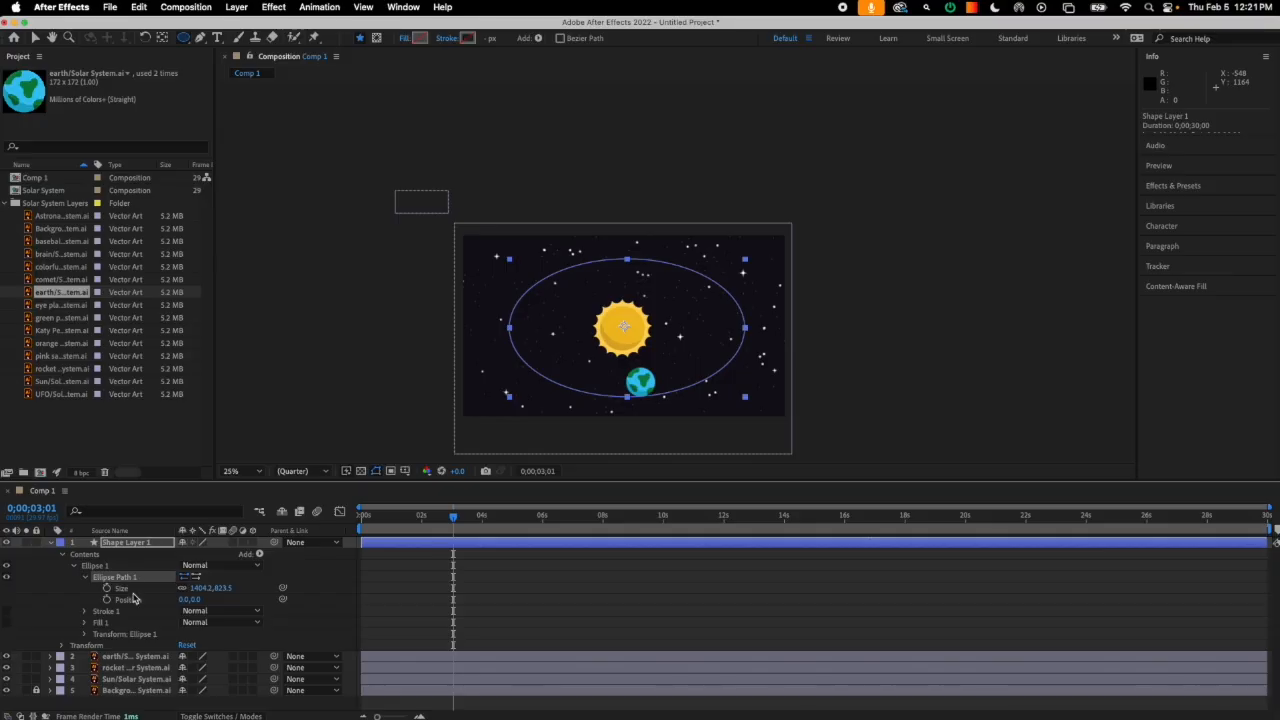
click(142, 601)
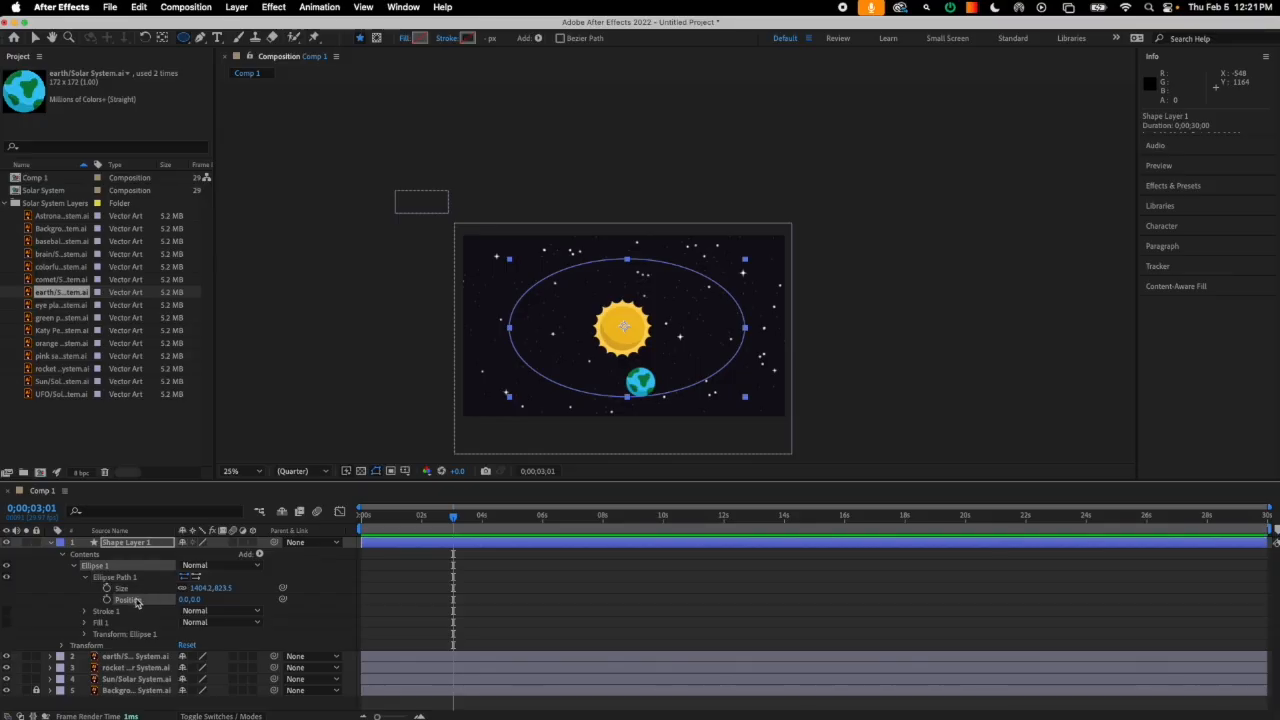
click(97, 580)
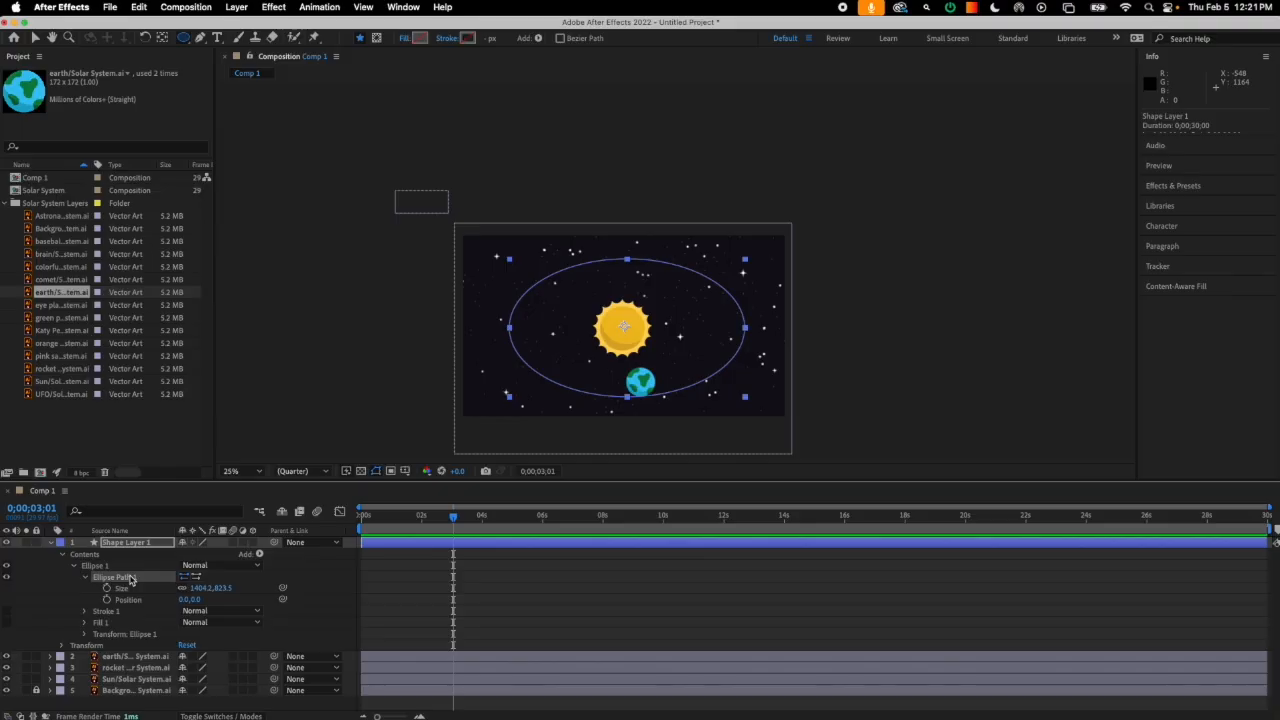
right_click(121, 580)
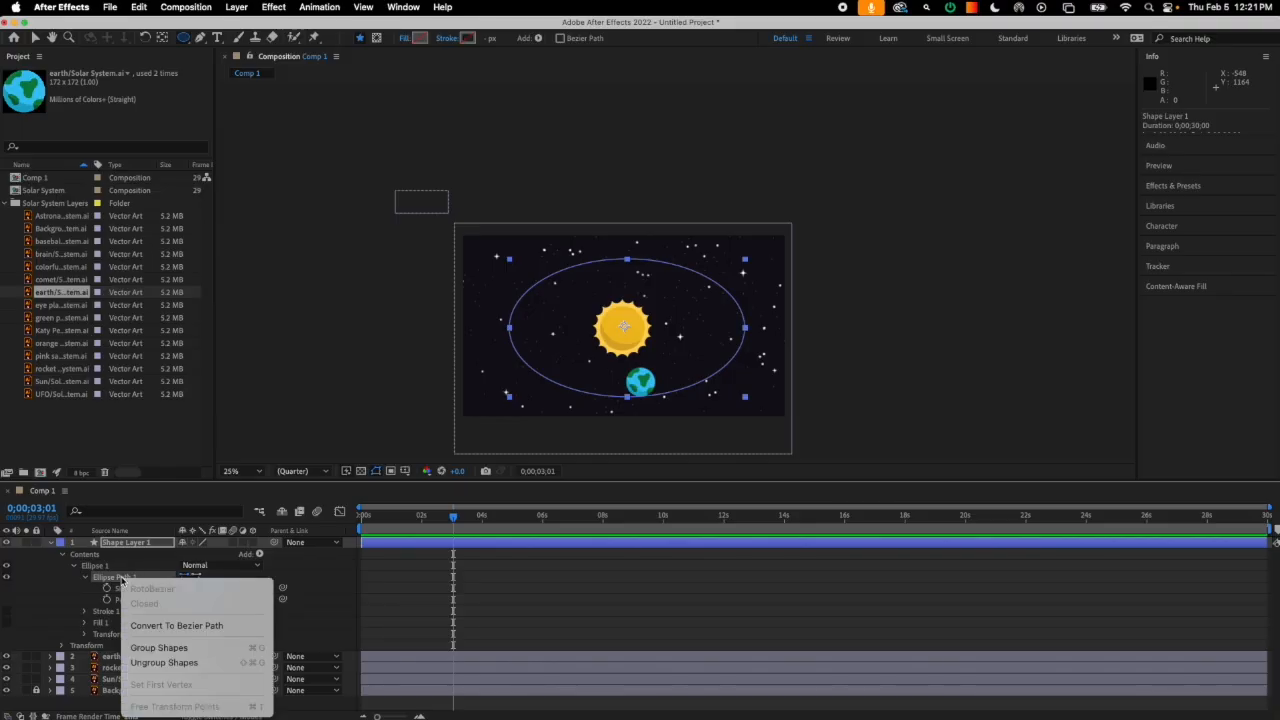
click(170, 626)
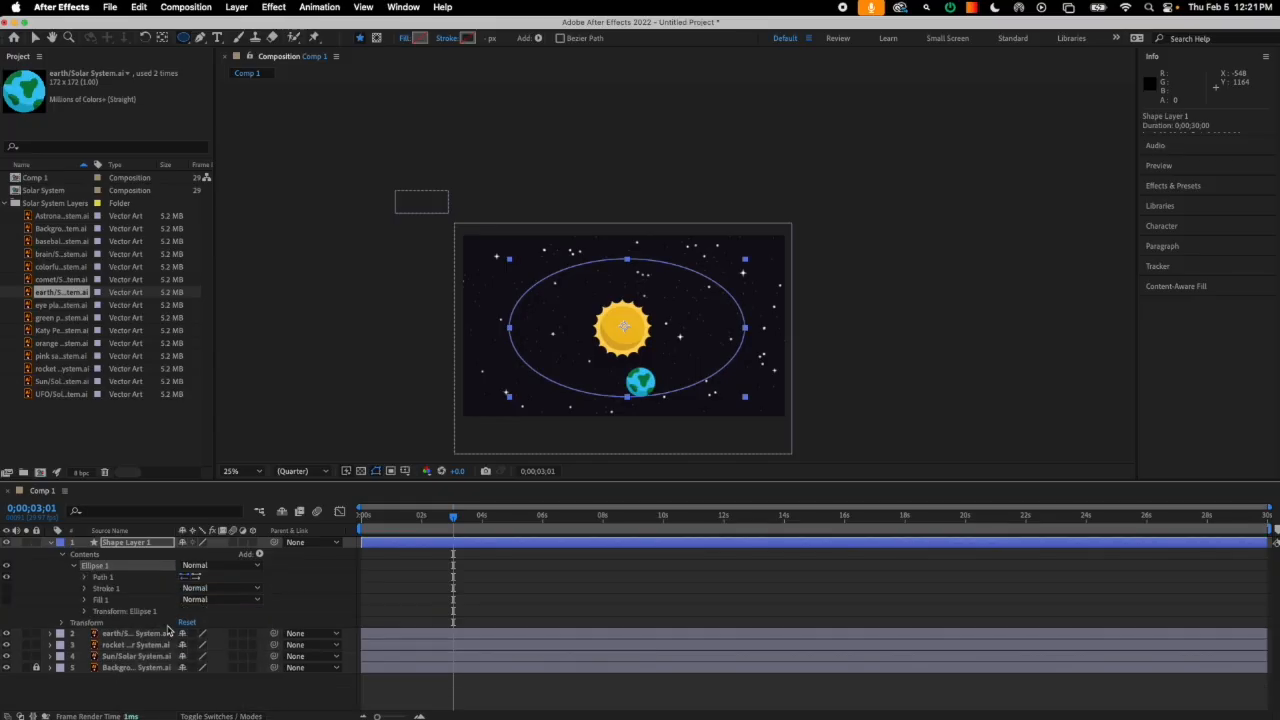
Copy the ellipse's Bezier path into the earth layer's Position property at 0 seconds and preview the orbit.
click(85, 577)
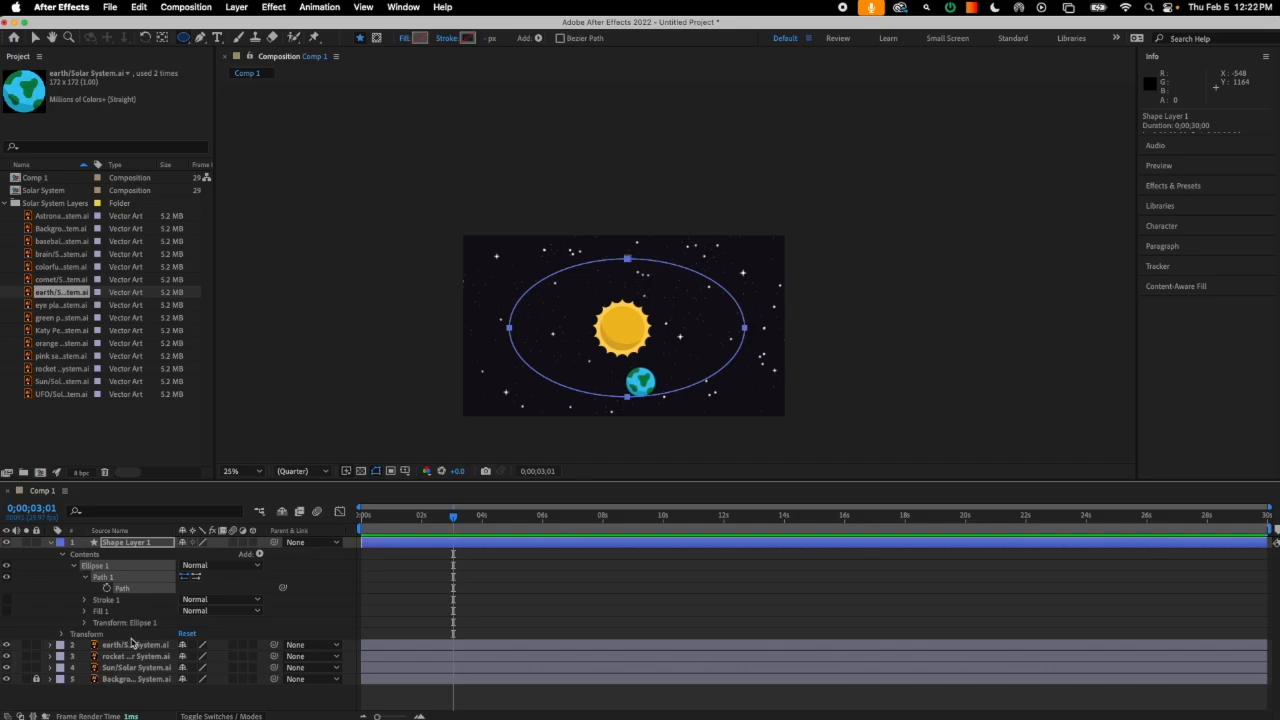
click(135, 645)
click(50, 645)
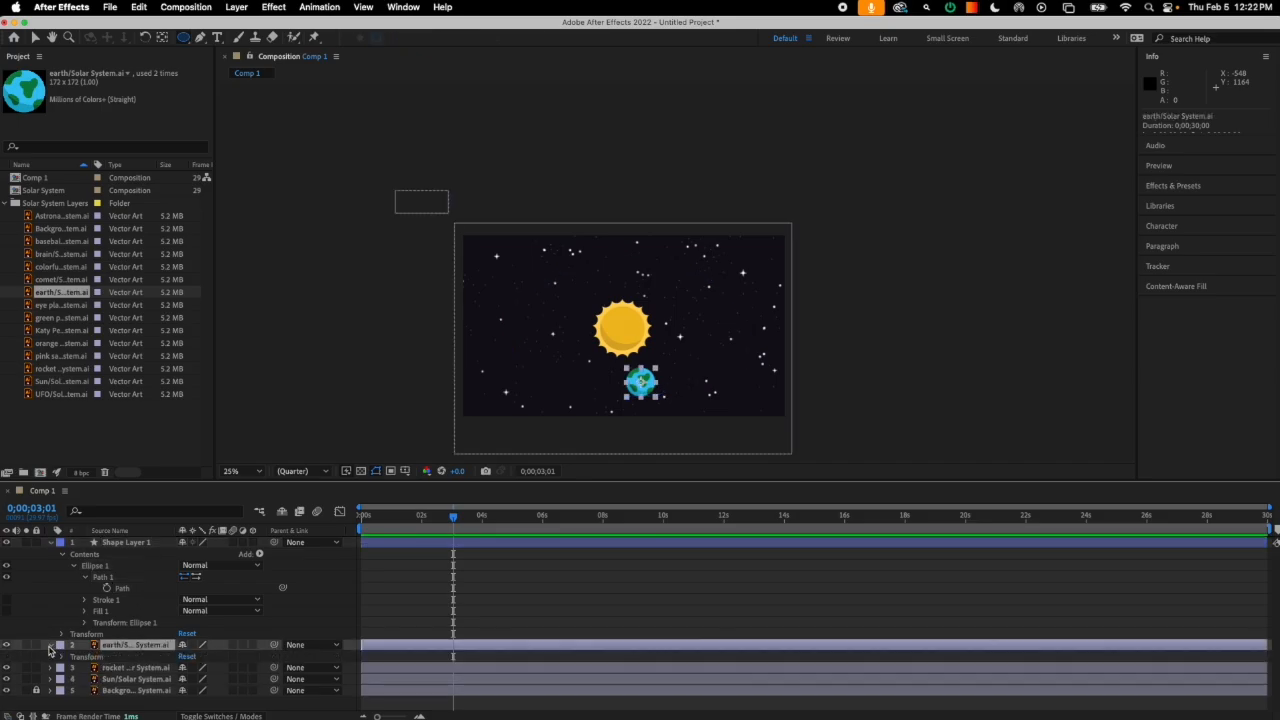
click(62, 657)
scroll(118, 637, down, 2)
click(110, 648)
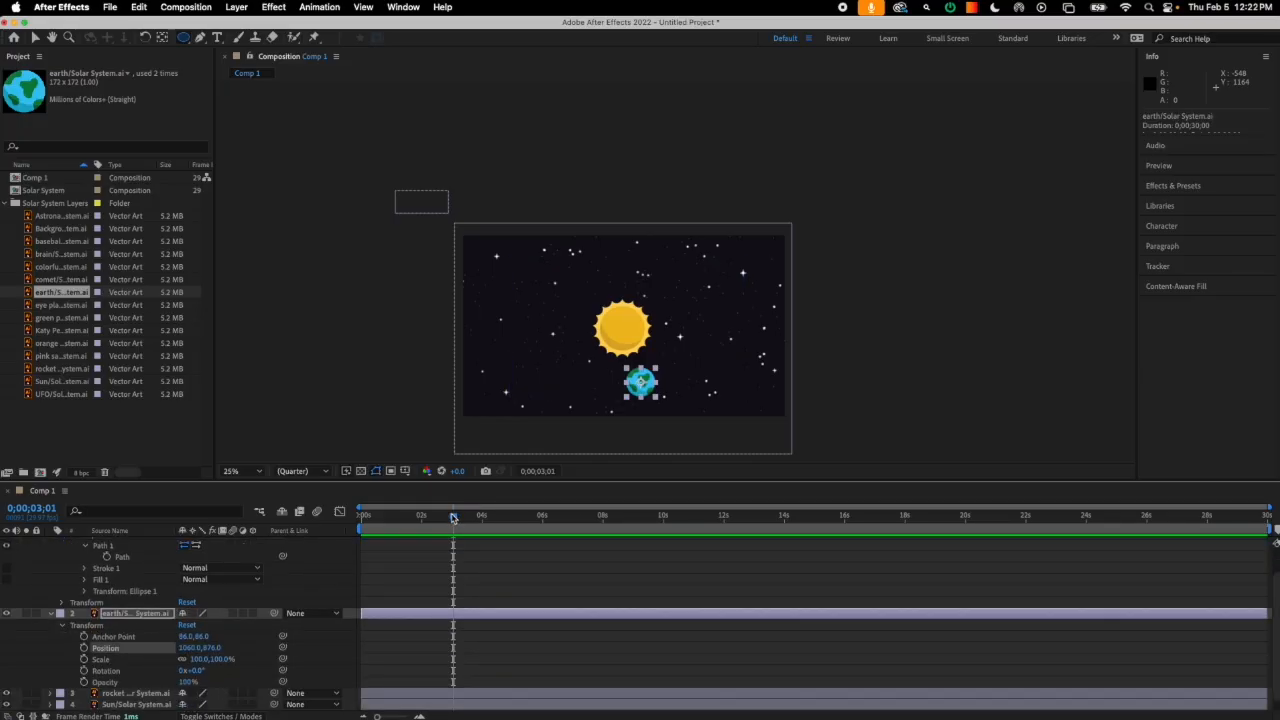
drag(457, 521, 350, 522)
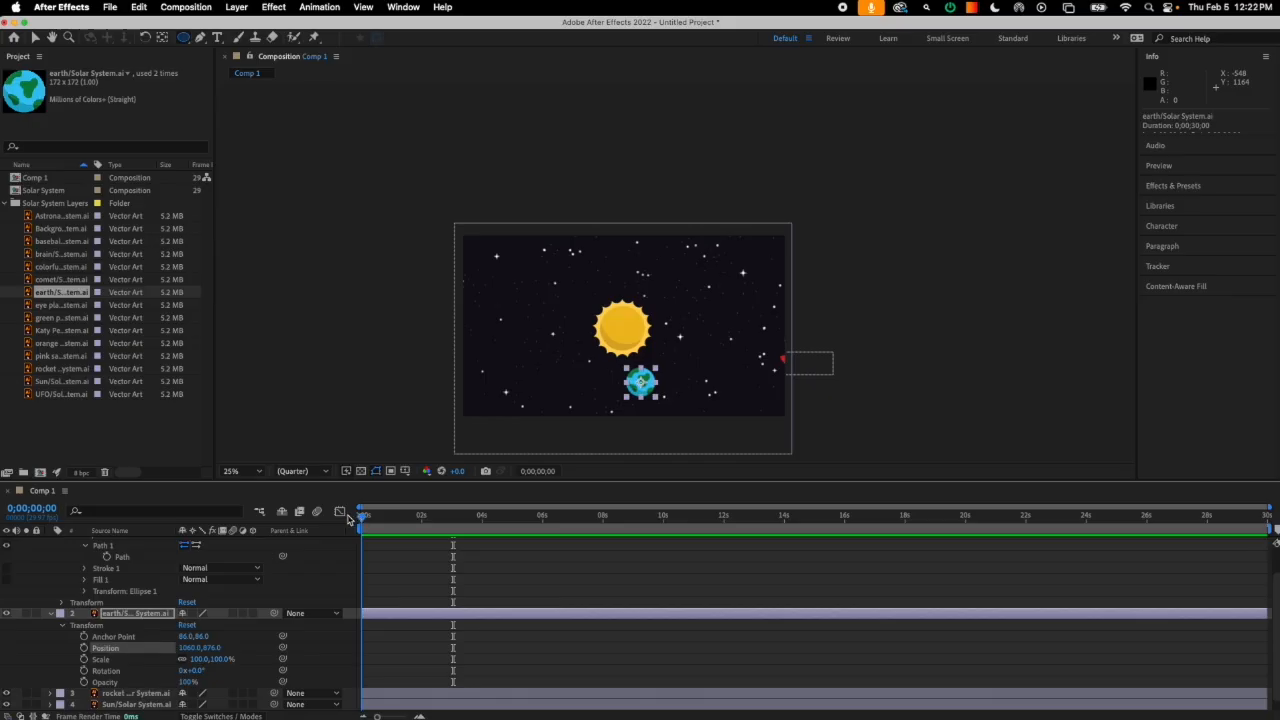
key(cmd+v)
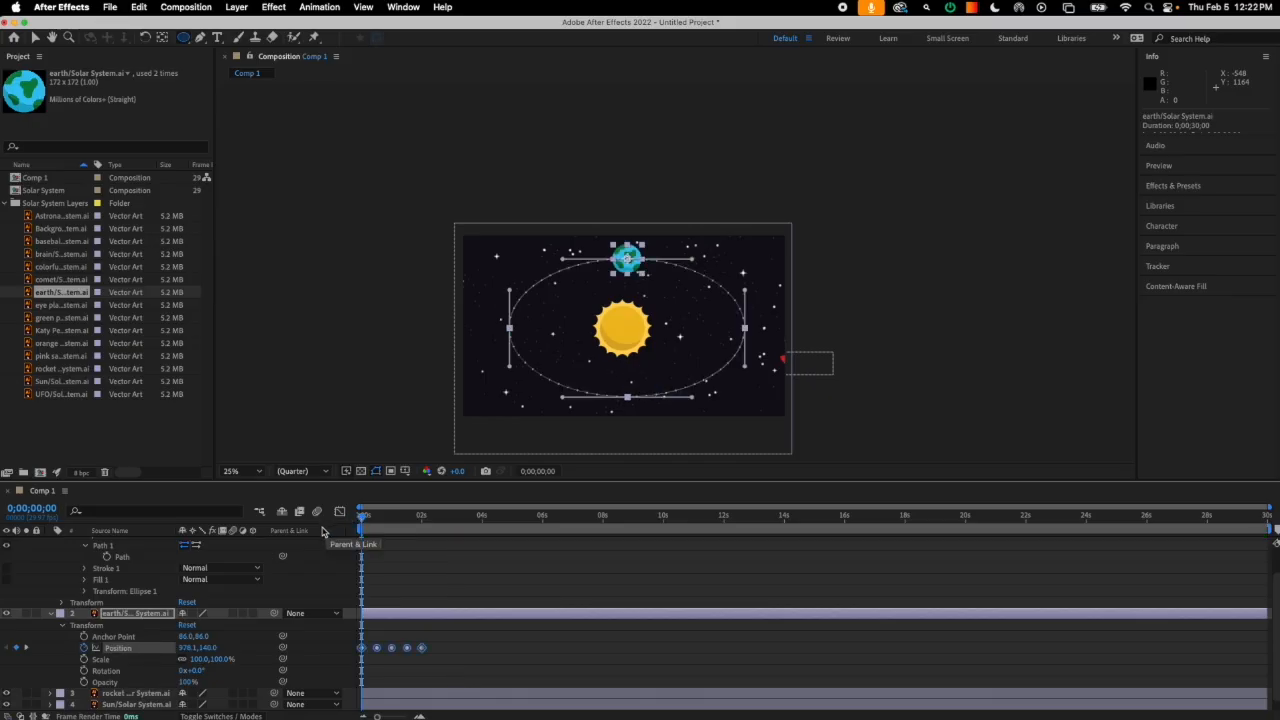
key(space)
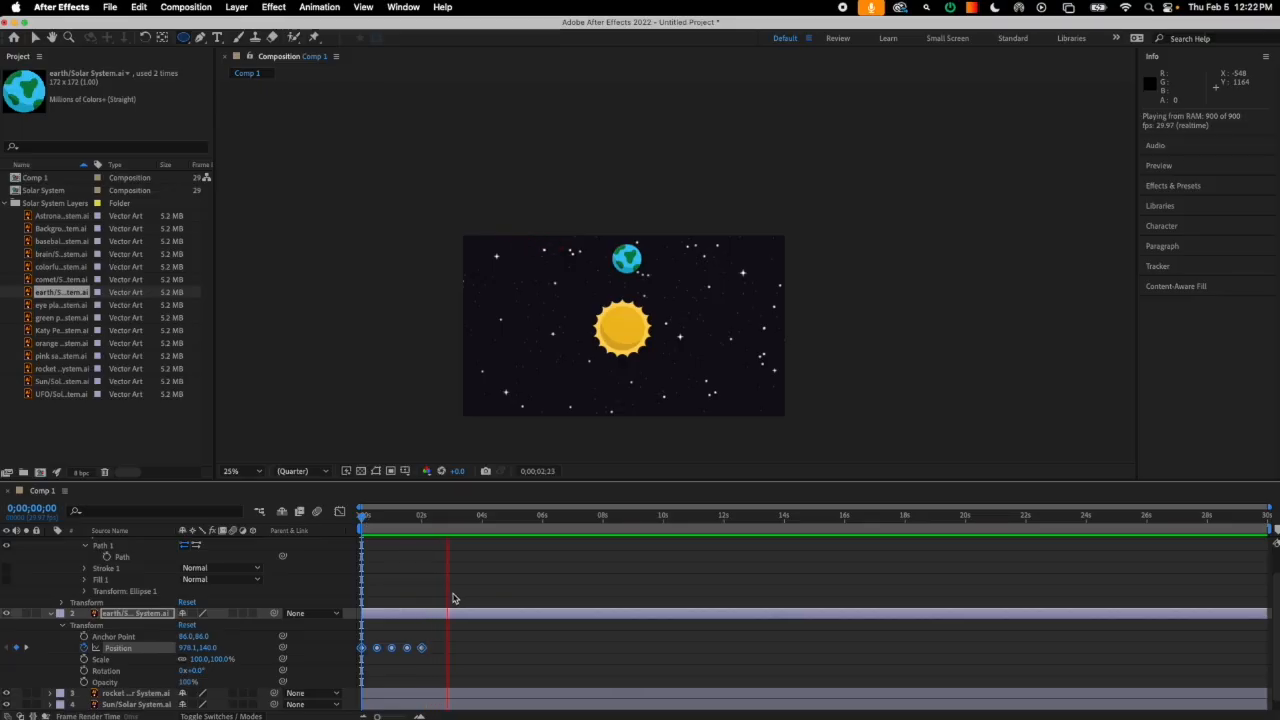
Slow the earth's orbit by moving its last Position keyframe to 0;00;04;29, and preview from the start.
click(455, 652)
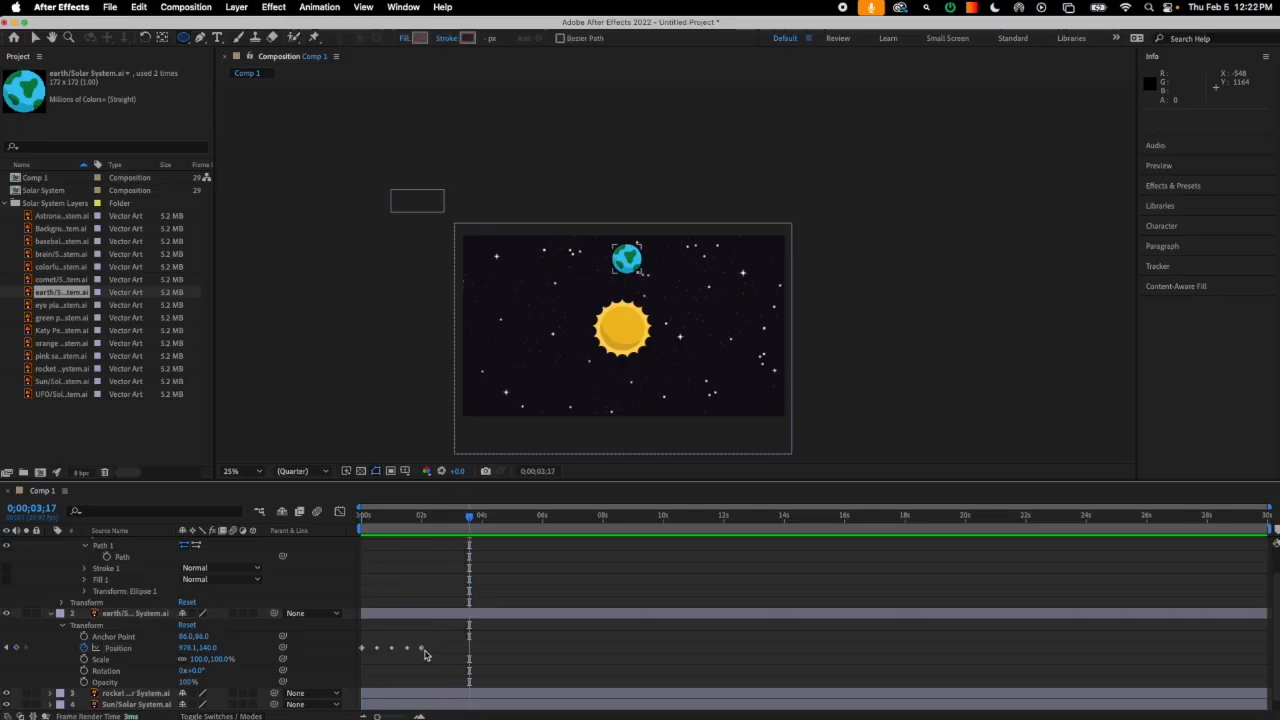
click(423, 649)
drag(423, 649, 511, 649)
drag(470, 516, 338, 518)
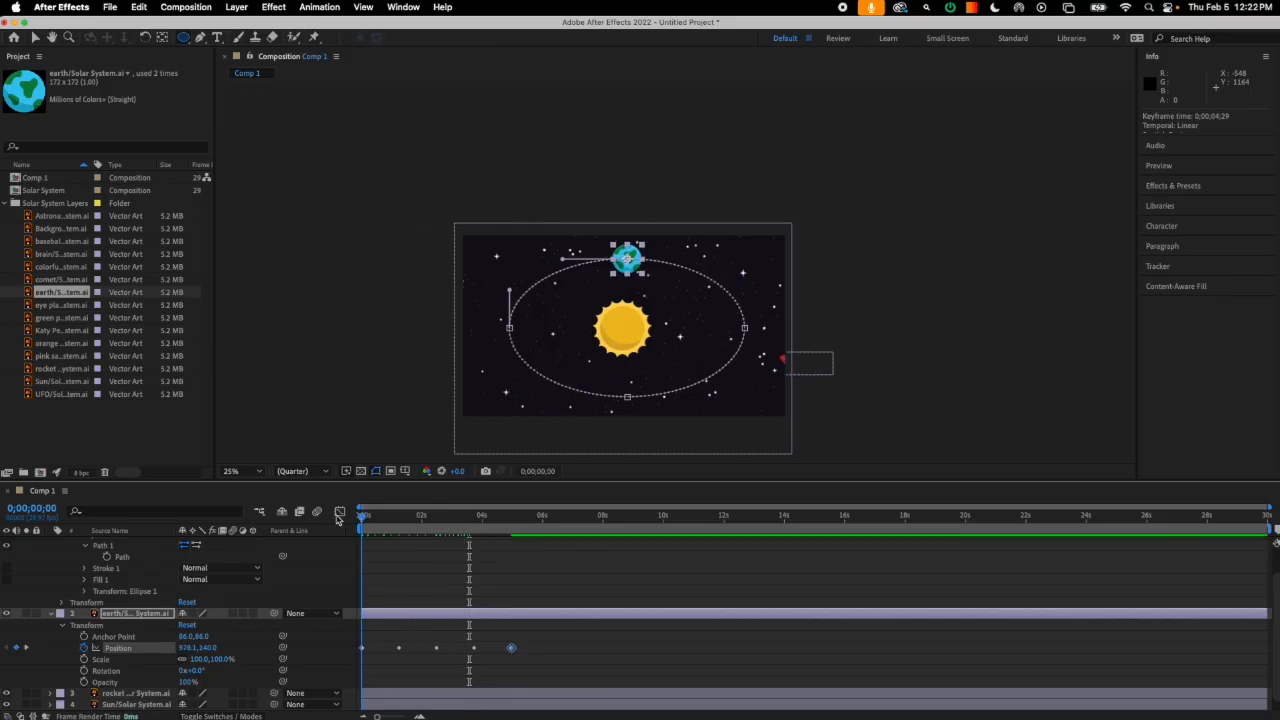
key(space)
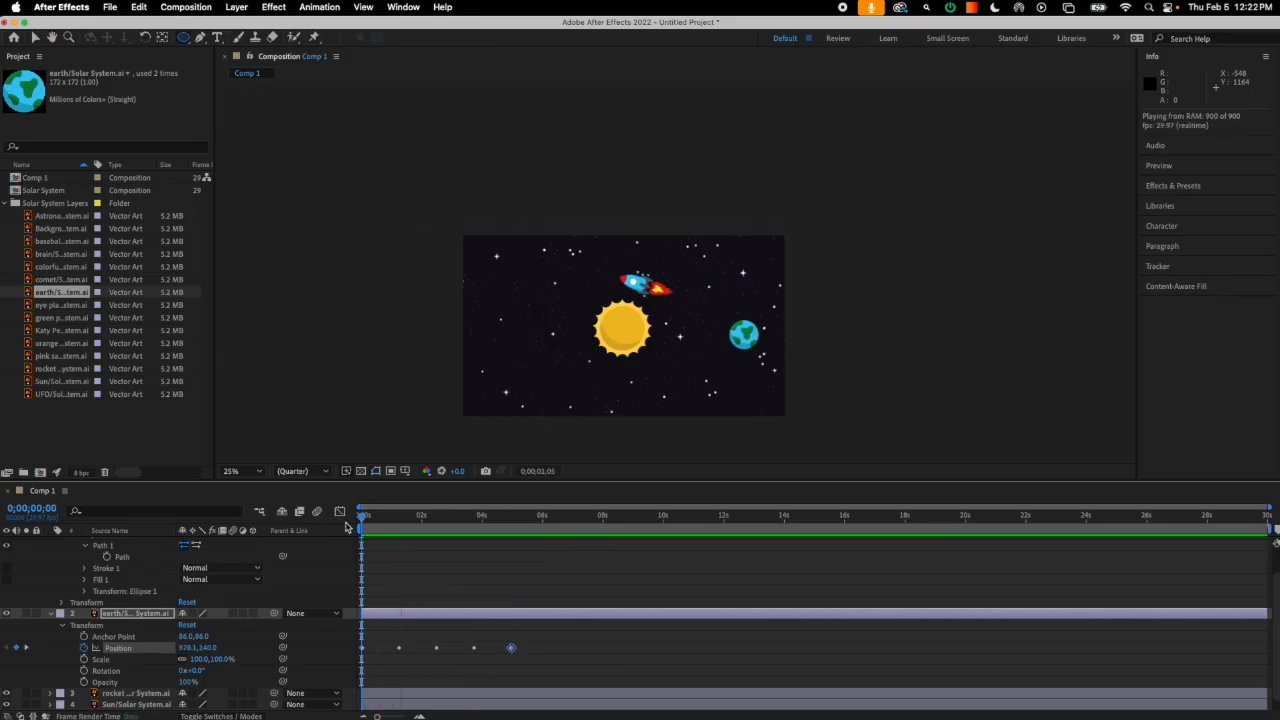
Copy all five earth Position keyframes, paste them at 0;00;04;29 to repeat the orbit, and preview the animation.
click(526, 648)
drag(526, 648, 354, 650)
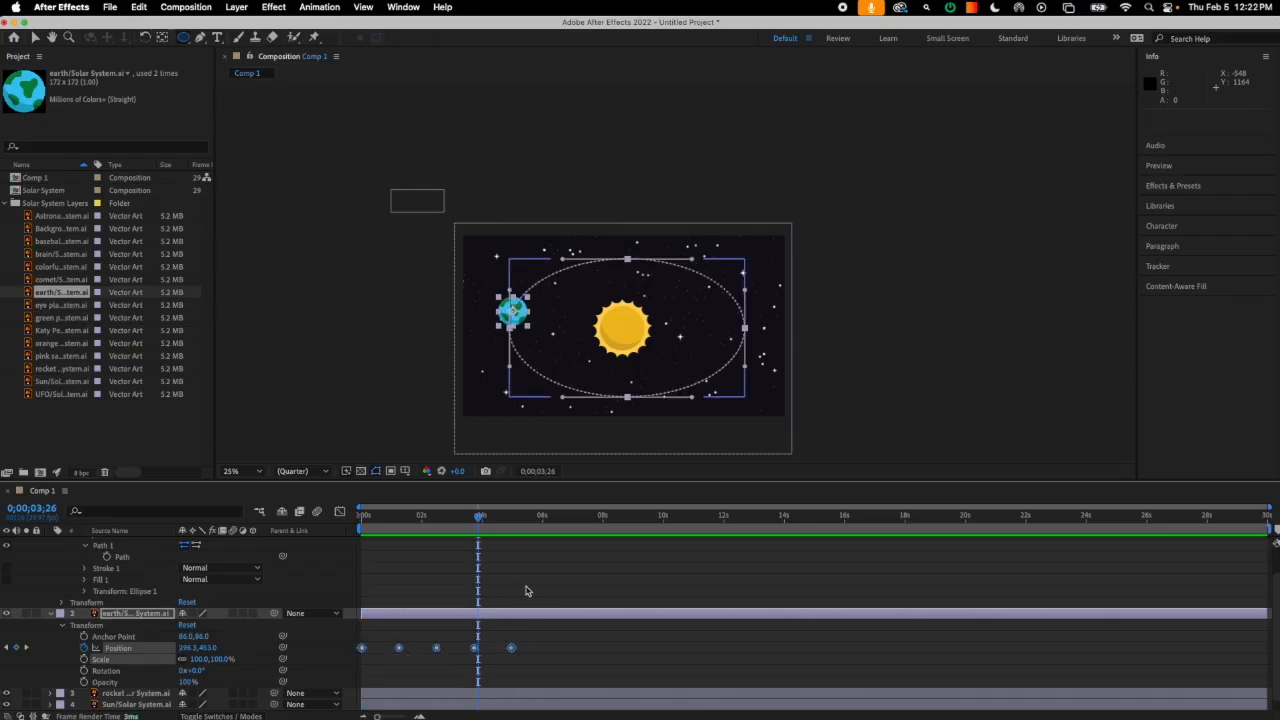
key(ctrl+c)
drag(518, 522, 513, 524)
key(ctrl+v)
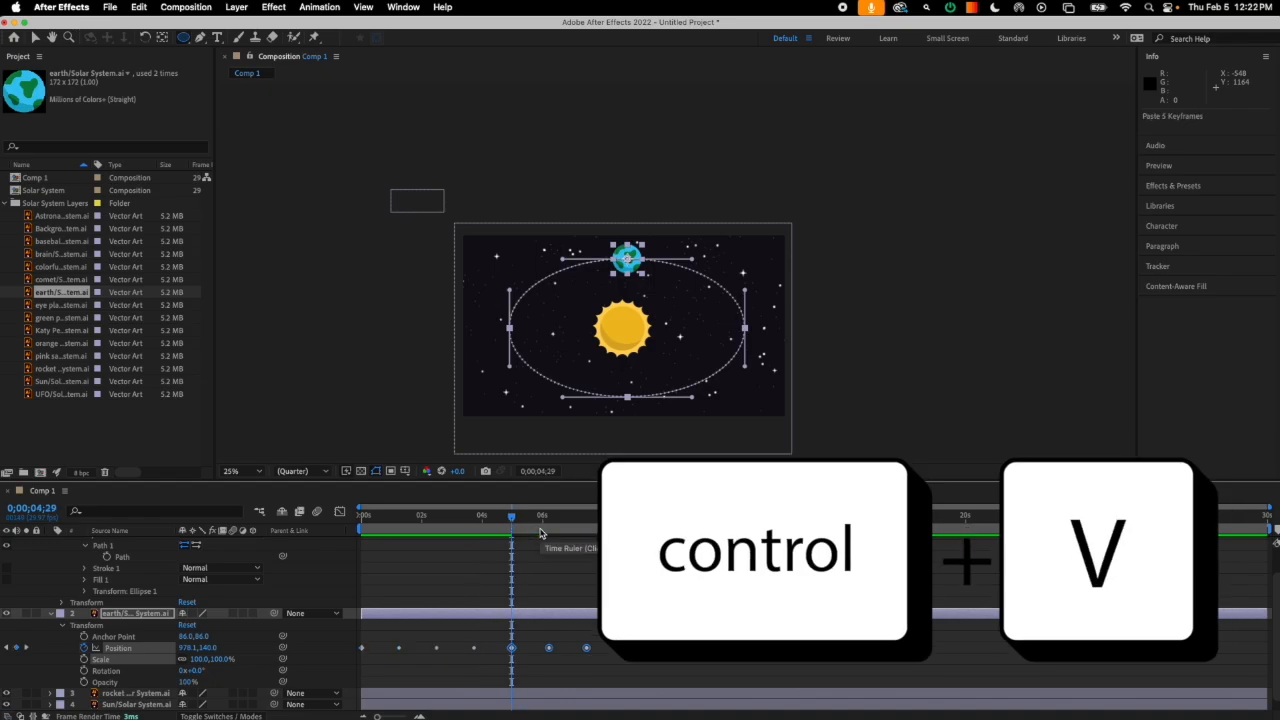
key(space)
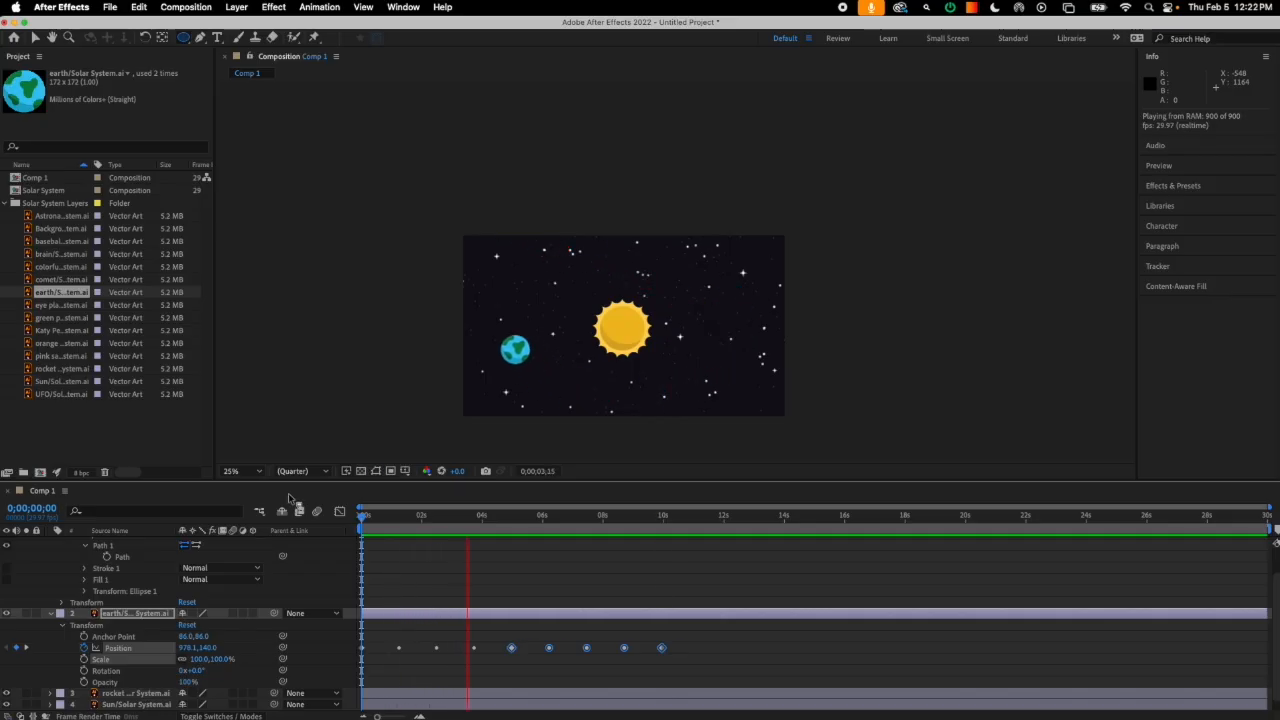
key(space)
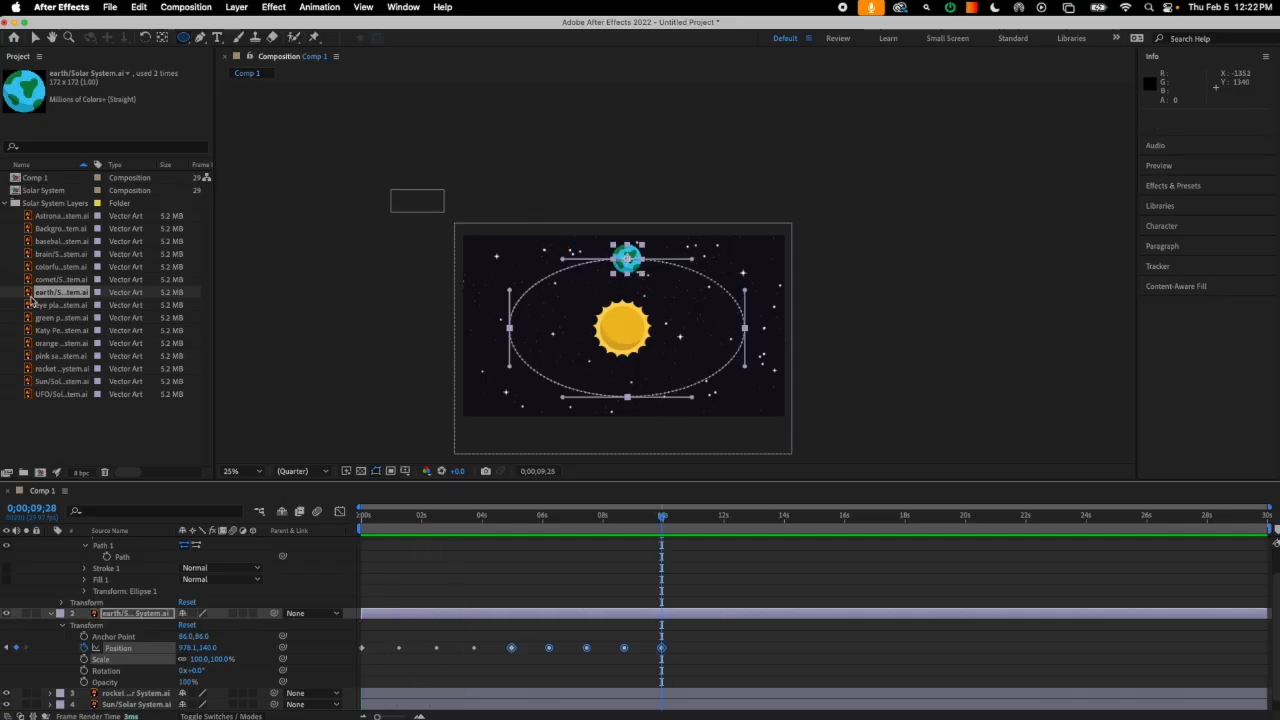
Examine the thumbnails of the project's solar system artwork, including the rocket ship, sun, comet and brain.
click(47, 318)
click(54, 331)
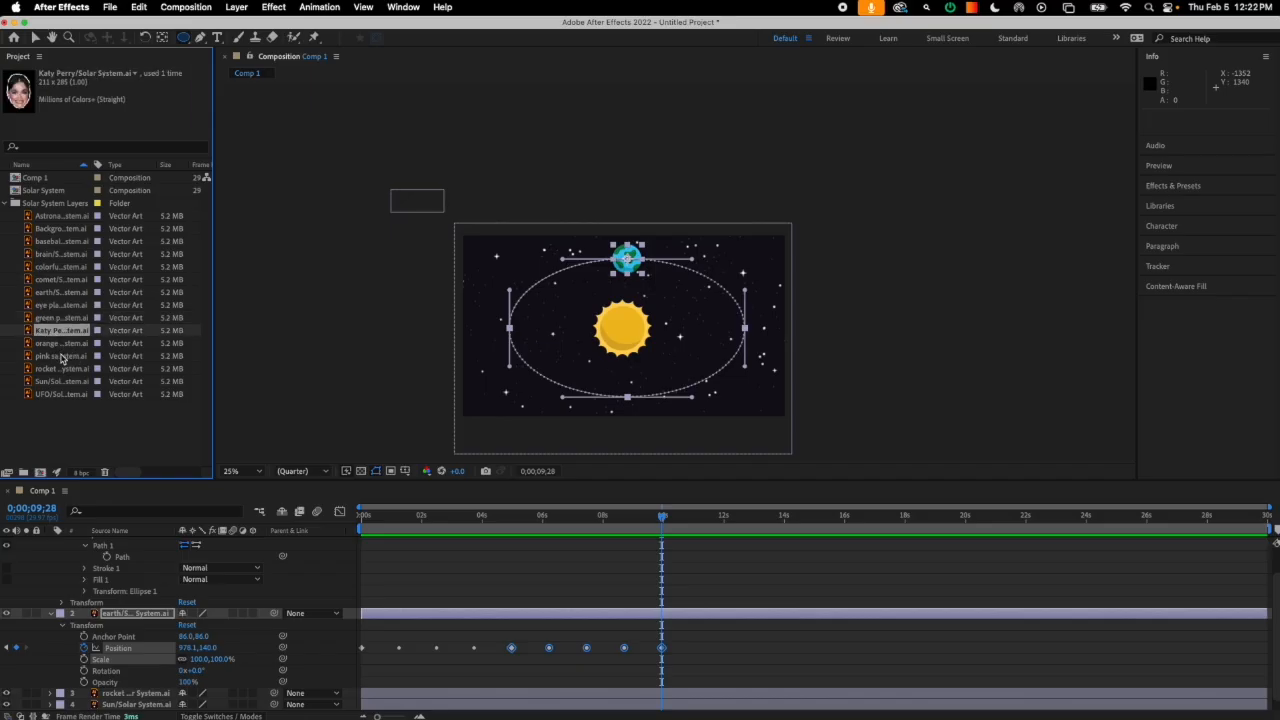
click(62, 356)
click(63, 369)
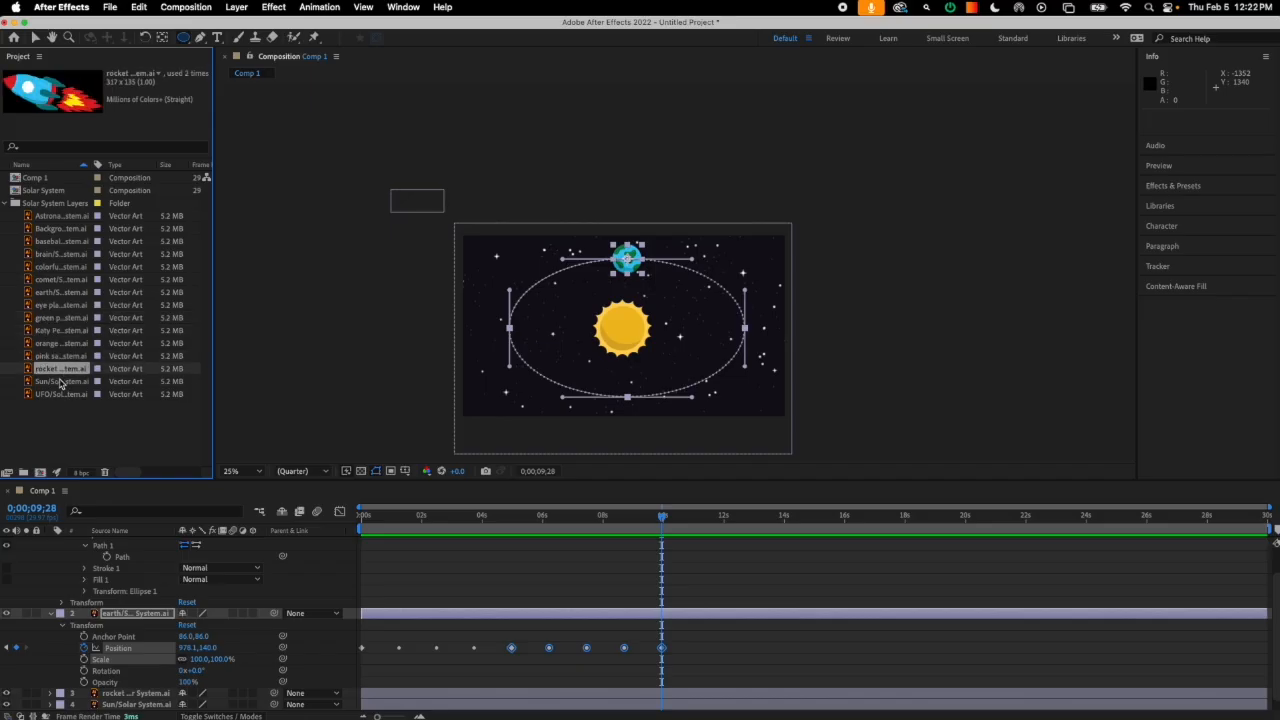
click(60, 382)
click(58, 280)
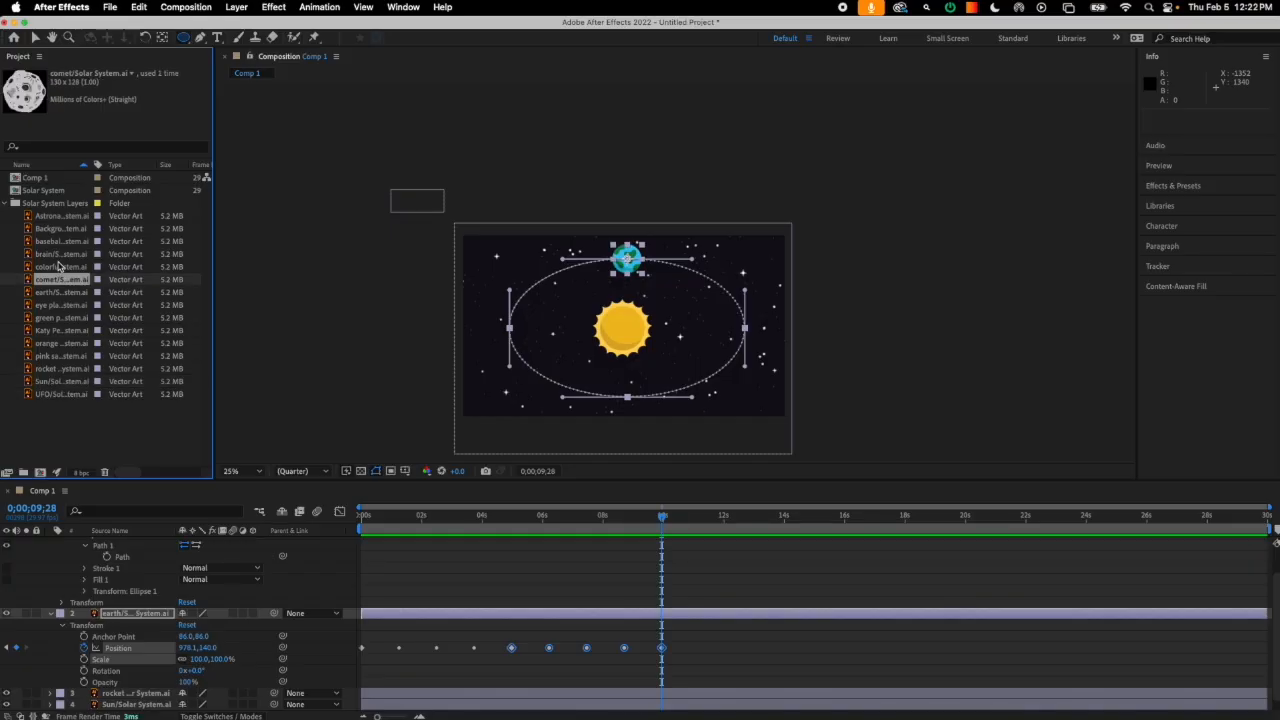
click(62, 255)
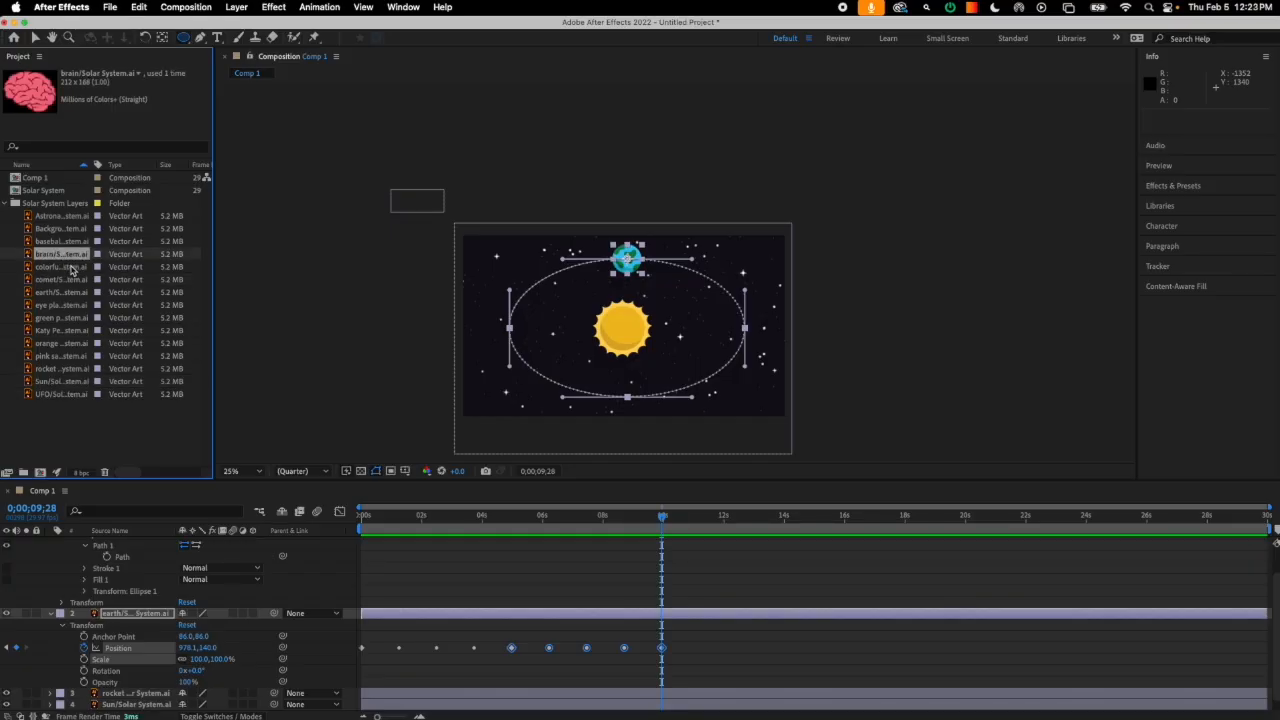